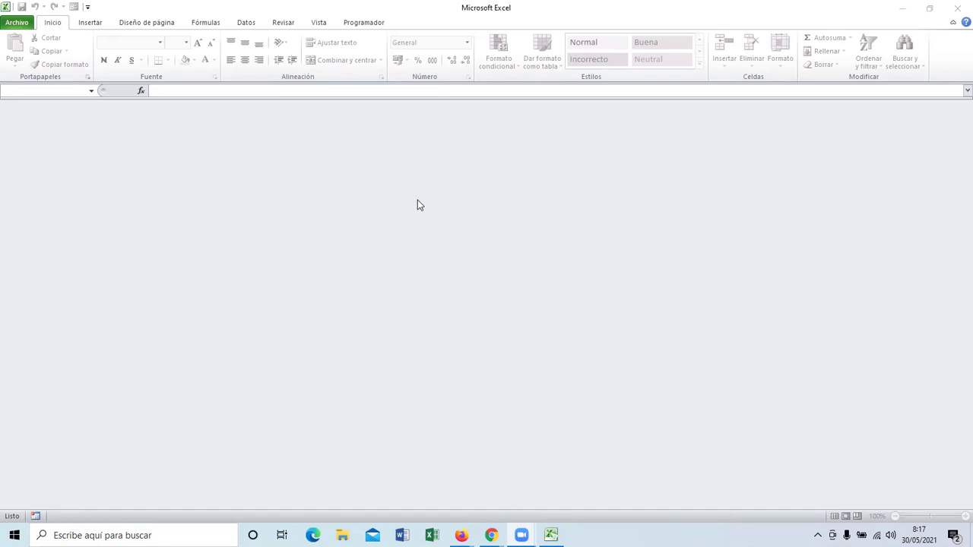
# Step: Switch to File Explorer and examine the contents of Pueblos_delimitado.txt in the Documents folder
pyautogui.hotkey('alt', 'Tab')
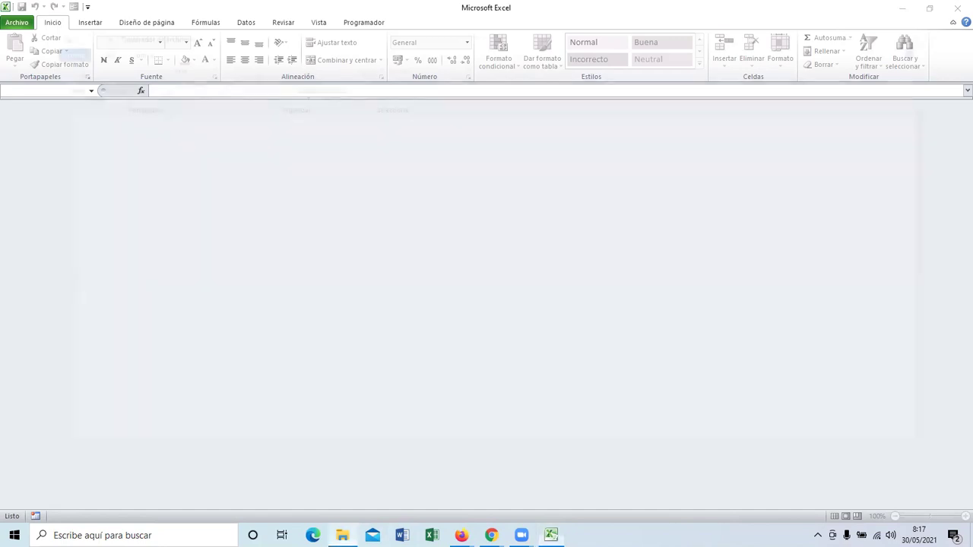
pyautogui.press('super+e')
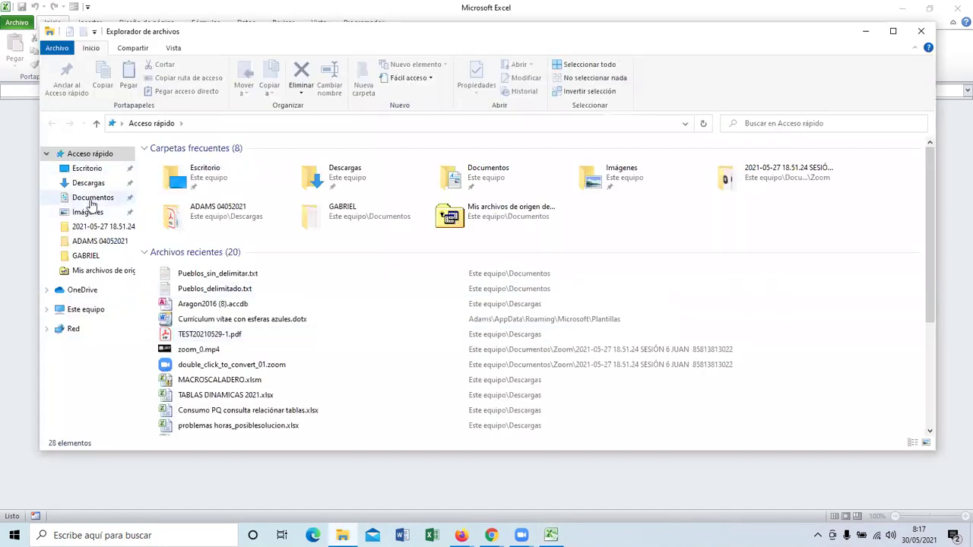
pyautogui.click(92, 198)
pyautogui.doubleClick(203, 176)
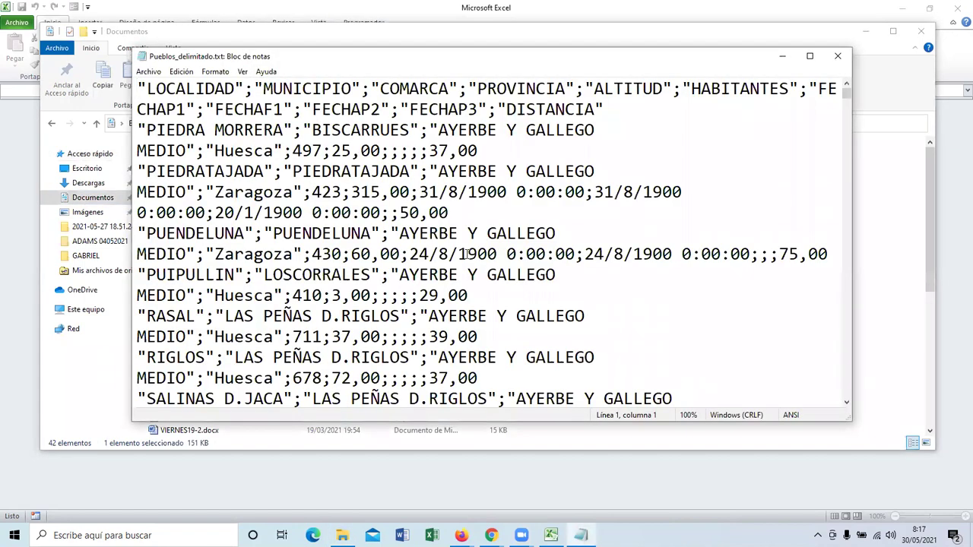
pyautogui.scroll(-20, 321, 154)
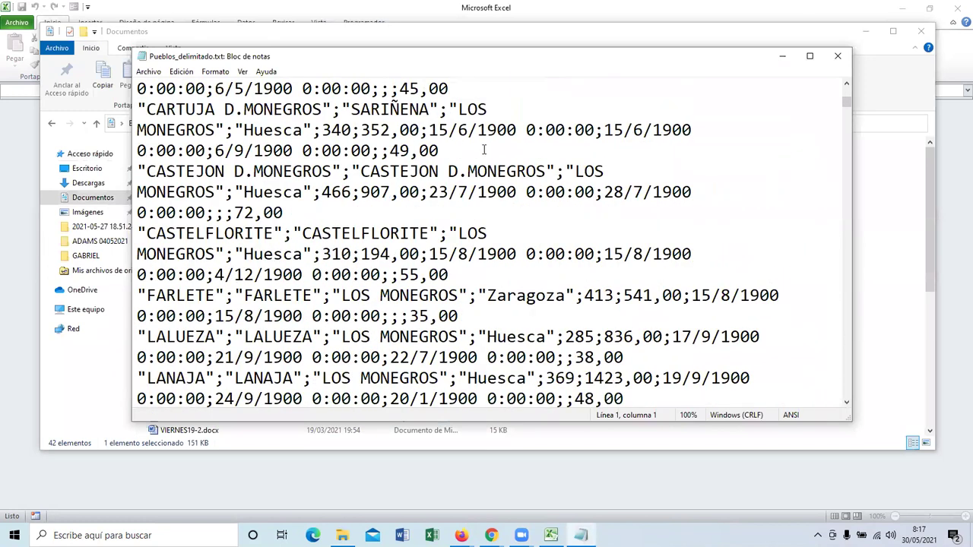
pyautogui.click(839, 60)
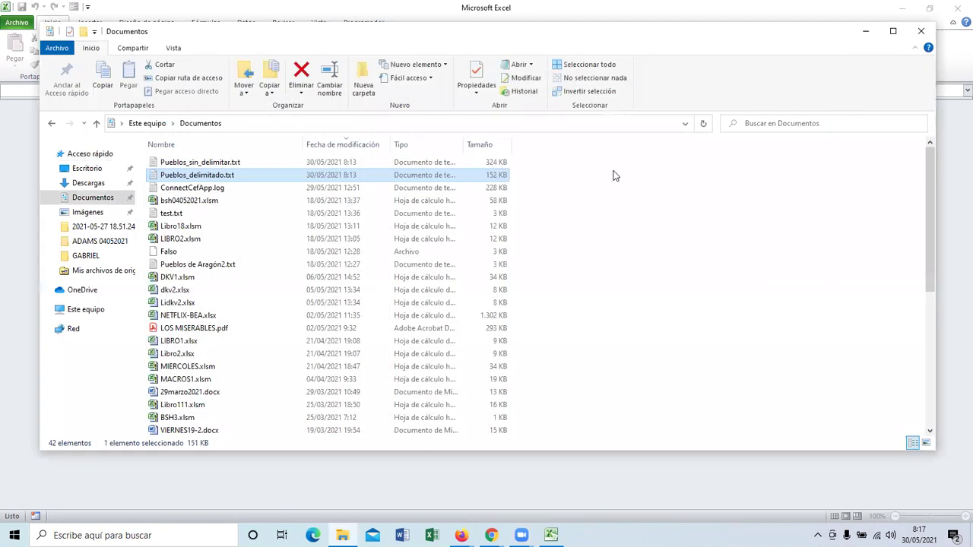
# Step: Examine the column layout of Pueblos_sin_delimitar.txt and return to Excel
pyautogui.doubleClick(232, 163)
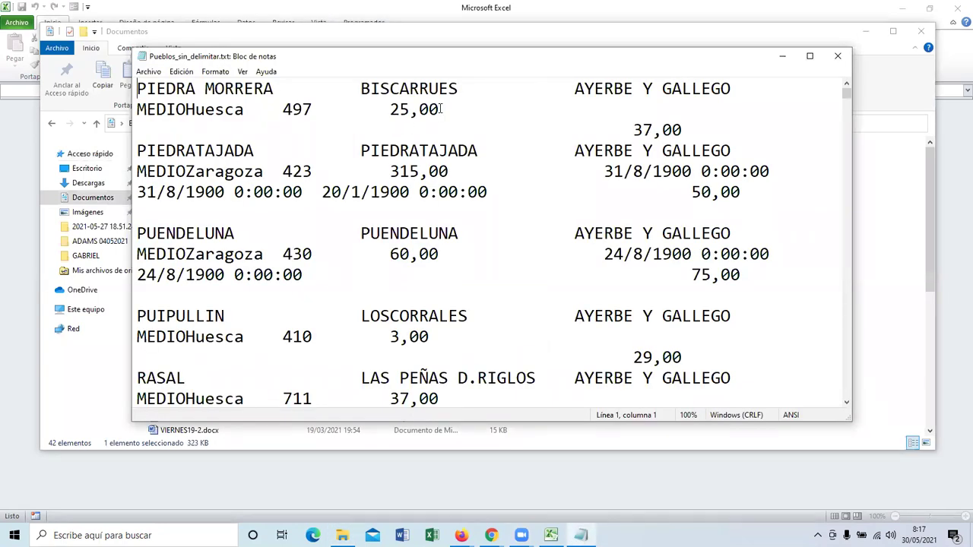
pyautogui.click(838, 57)
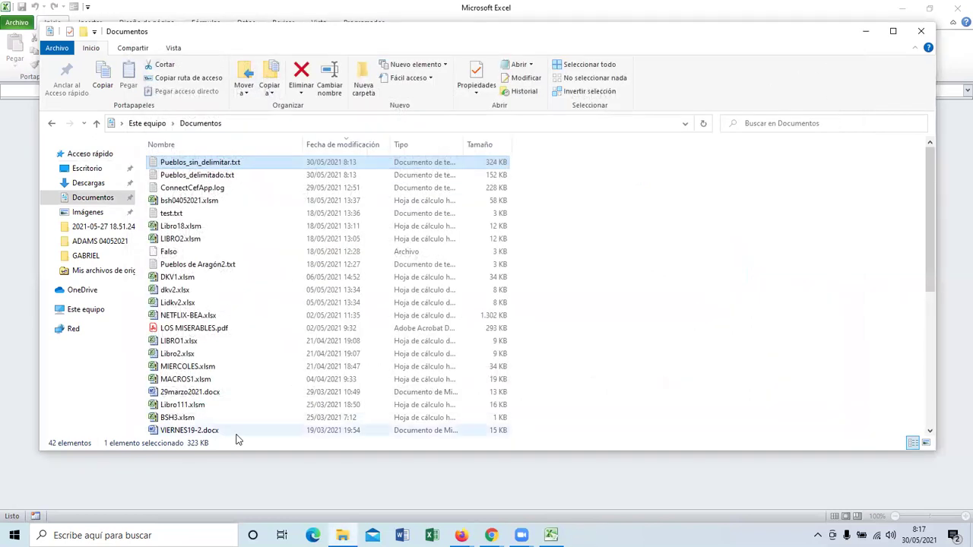
pyautogui.click(238, 461)
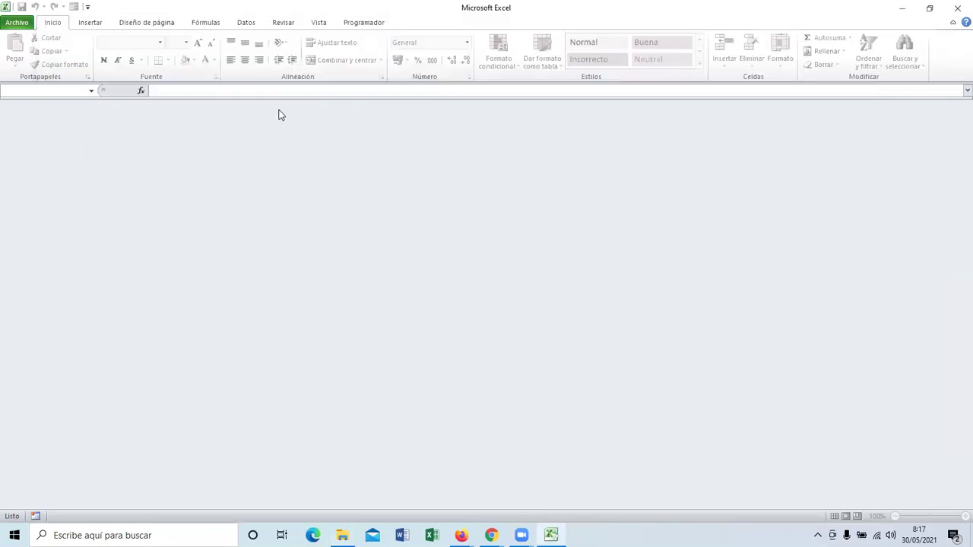
# Step: Open Pueblos_delimitado.txt from the Documents folder, with the file filter set to all files
pyautogui.click(13, 23)
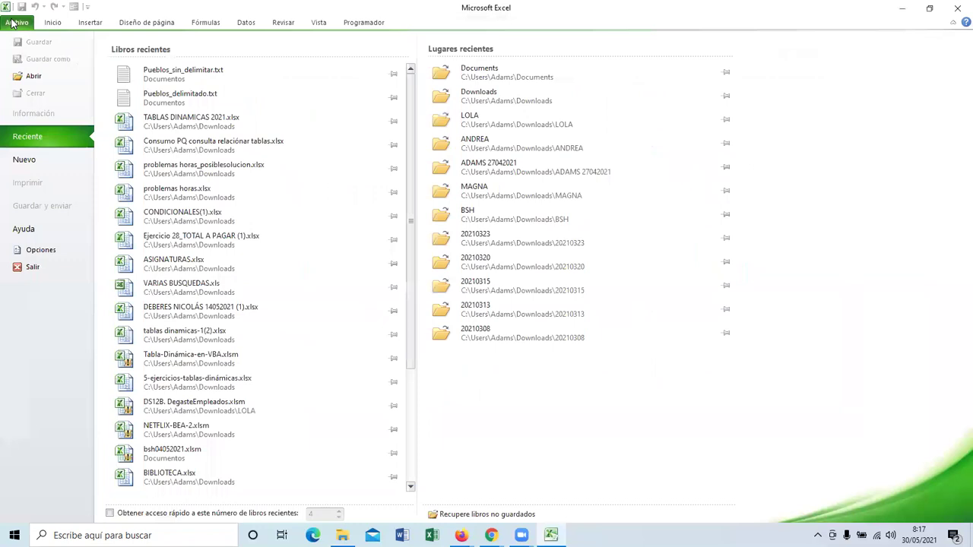
pyautogui.press('Escape')
pyautogui.hotkey('ctrl', 'o')
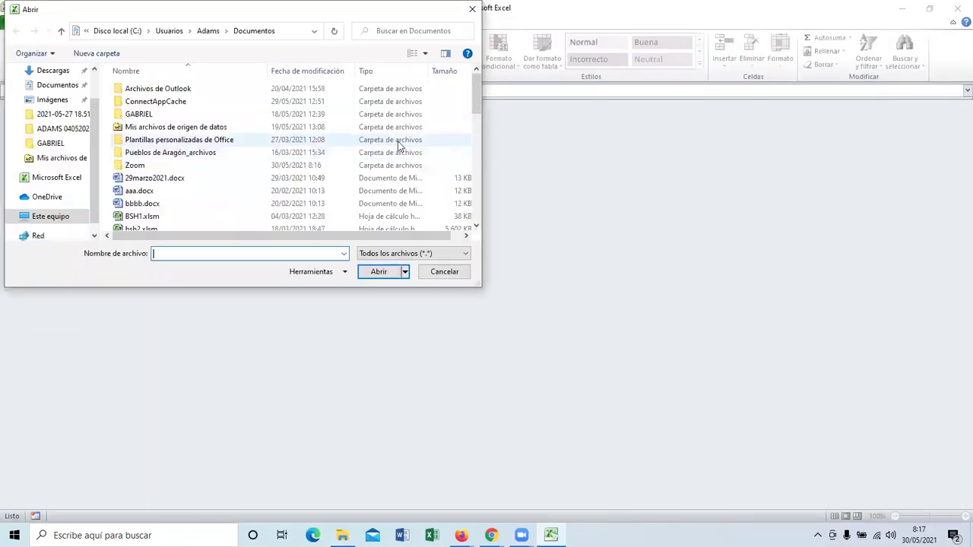
pyautogui.click(447, 254)
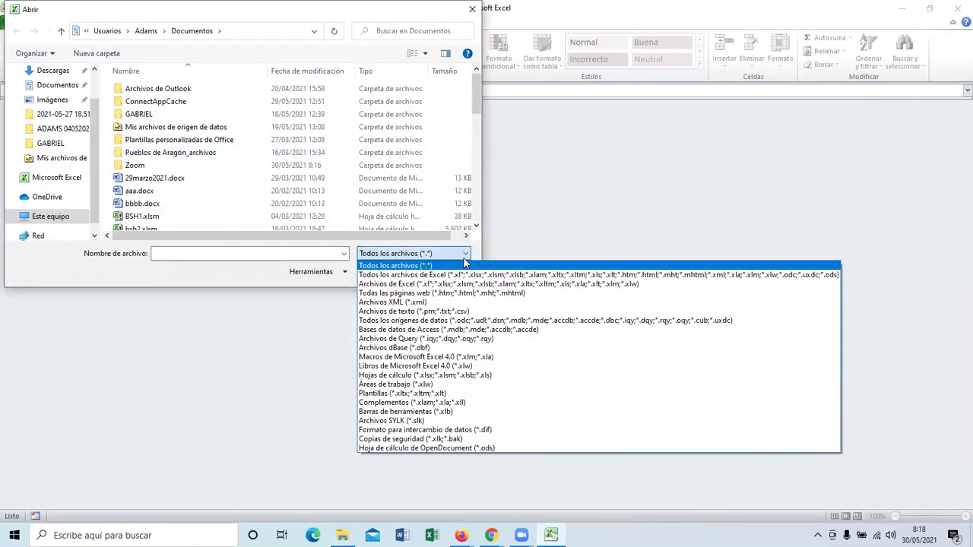
pyautogui.click(401, 266)
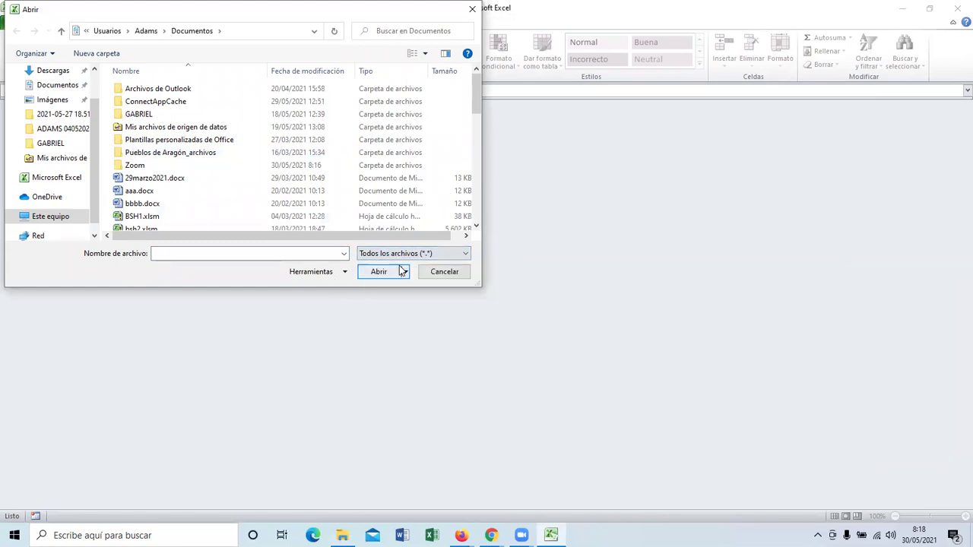
pyautogui.click(47, 83)
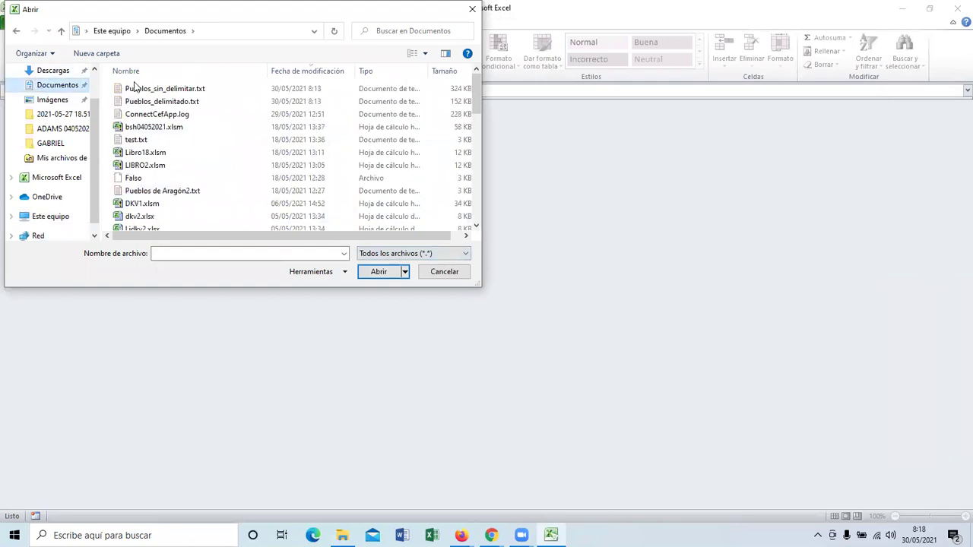
pyautogui.click(171, 102)
pyautogui.doubleClick(172, 101)
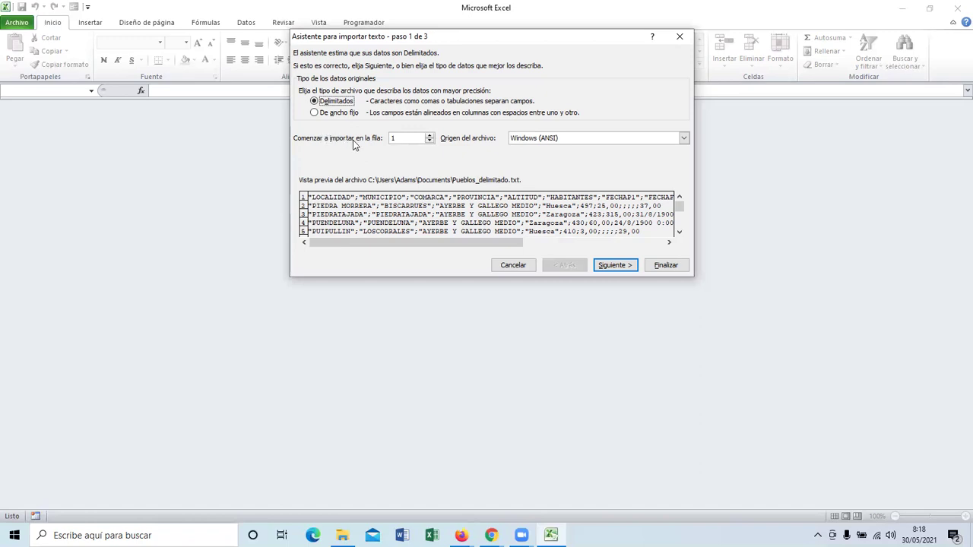
# Step: Keep the delimited data type and the Windows (ANSI) file origin, and advance to the separator settings
pyautogui.click(582, 140)
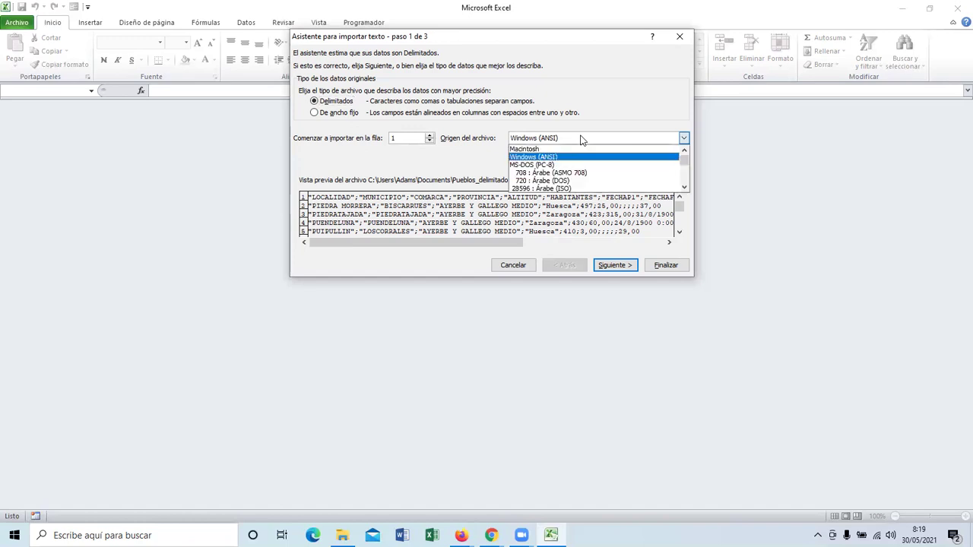
pyautogui.click(581, 139)
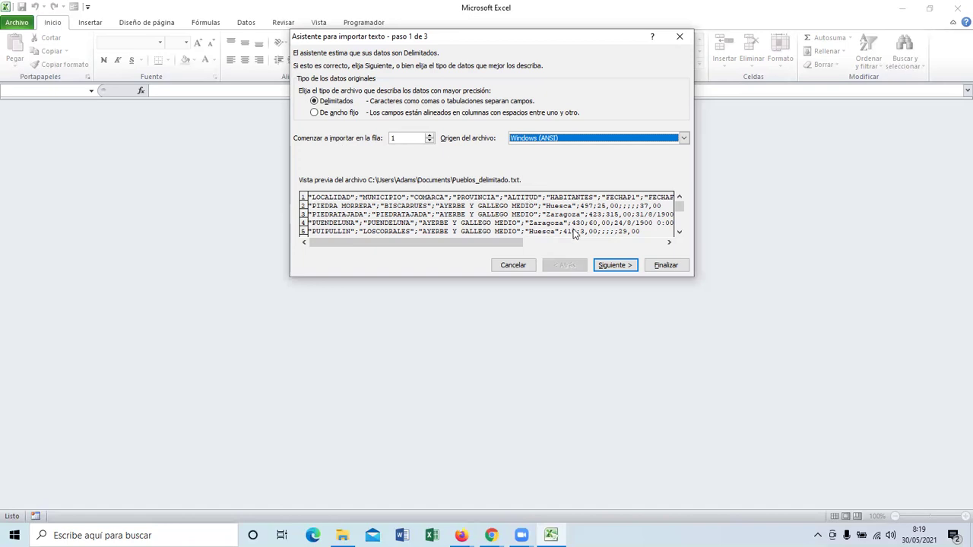
pyautogui.click(614, 266)
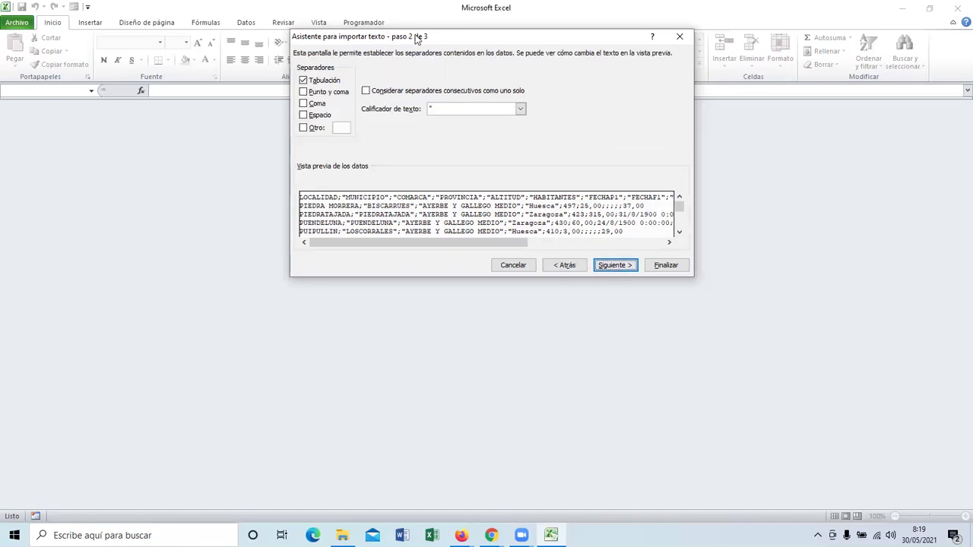
# Step: Set semicolon as the only field separator instead of tab, moving the wizard dialog lower on the screen
pyautogui.moveTo(417, 39); pyautogui.dragTo(364, 94)
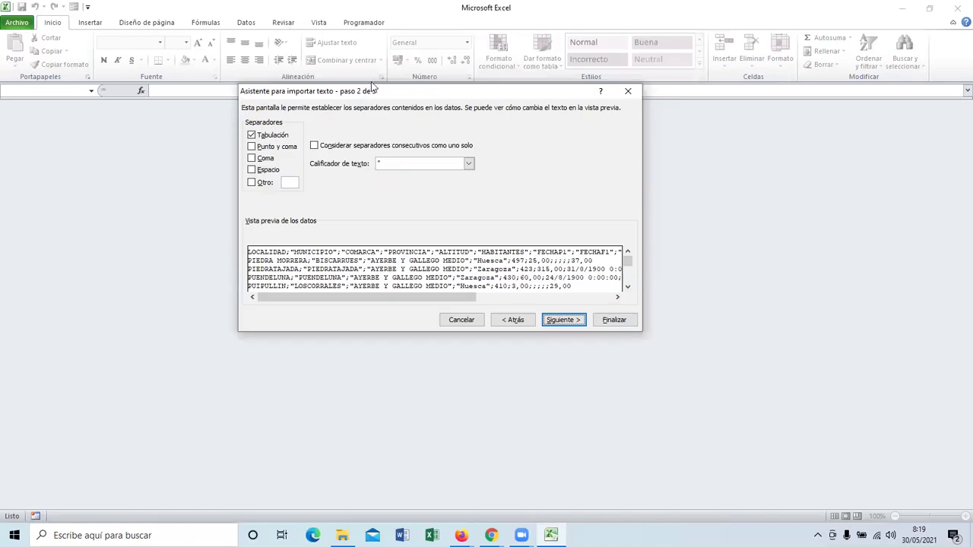
pyautogui.click(260, 136)
pyautogui.click(252, 148)
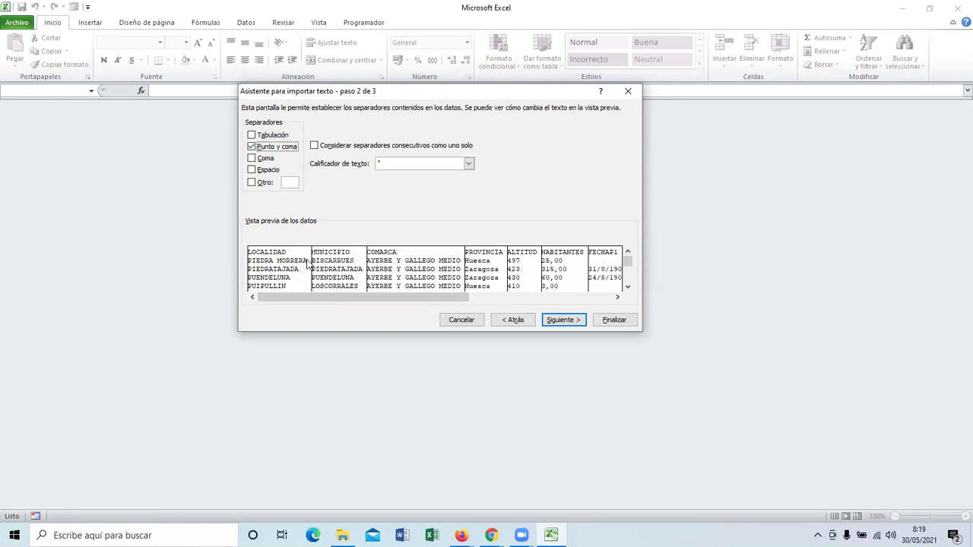
# Step: Switch the separator back to tab to compare the data preview, and restore semicolon as the only separator
pyautogui.click(281, 136)
pyautogui.click(277, 148)
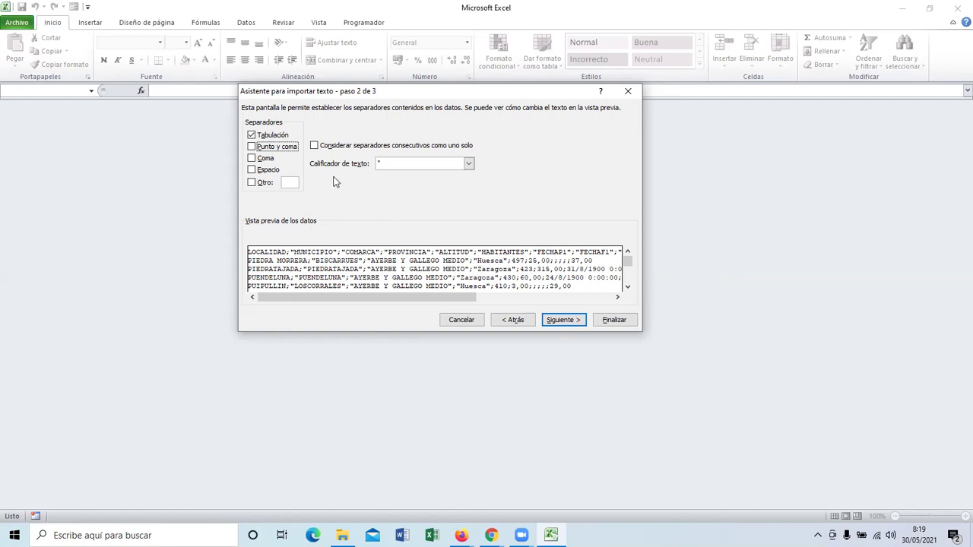
pyautogui.click(252, 134)
pyautogui.click(251, 146)
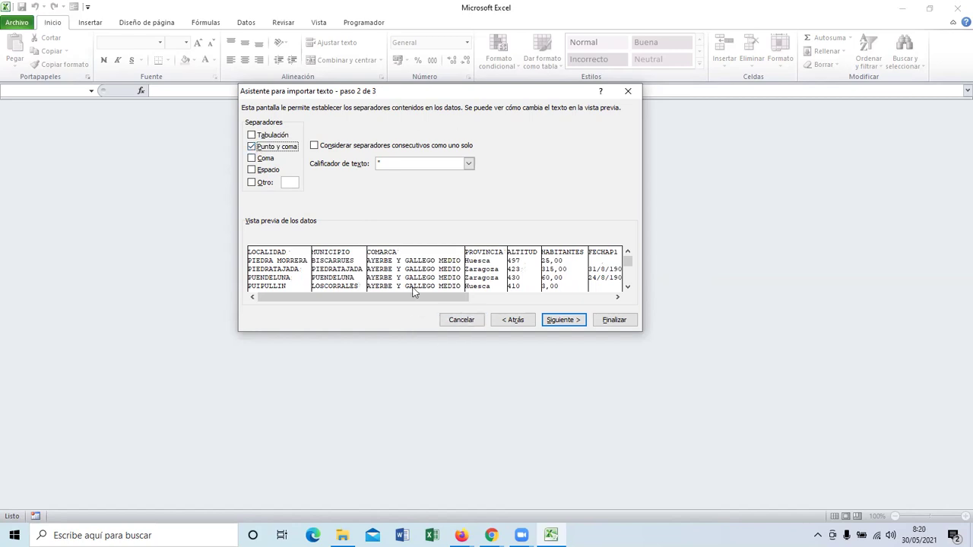
# Step: Keep the double quote as text qualifier, check the remaining preview columns, and advance to the column data formats
pyautogui.click(386, 167)
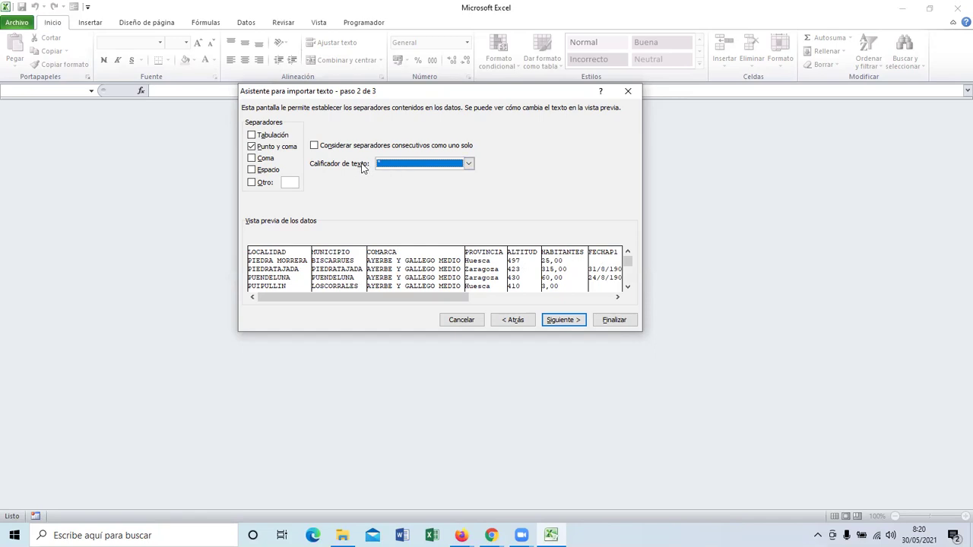
pyautogui.moveTo(422, 296); pyautogui.dragTo(586, 297)
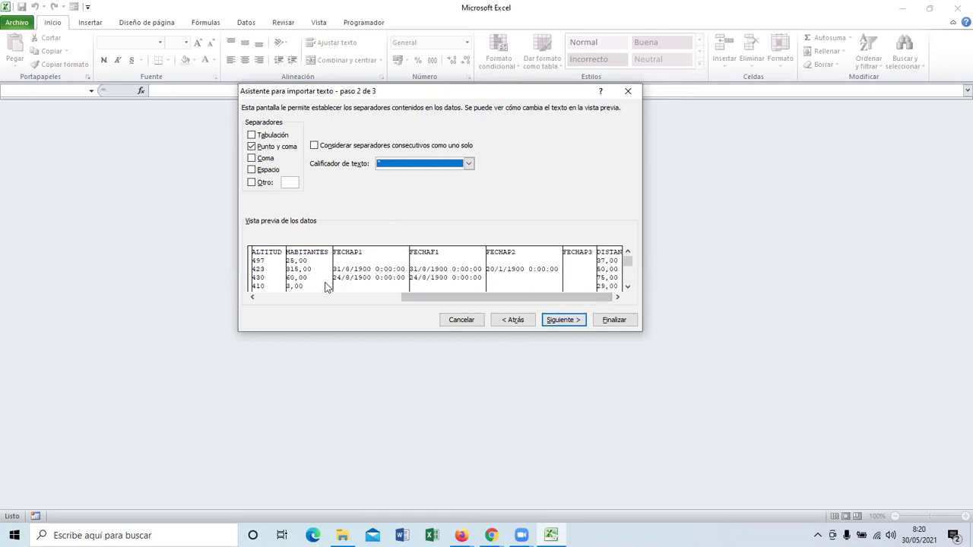
pyautogui.click(563, 320)
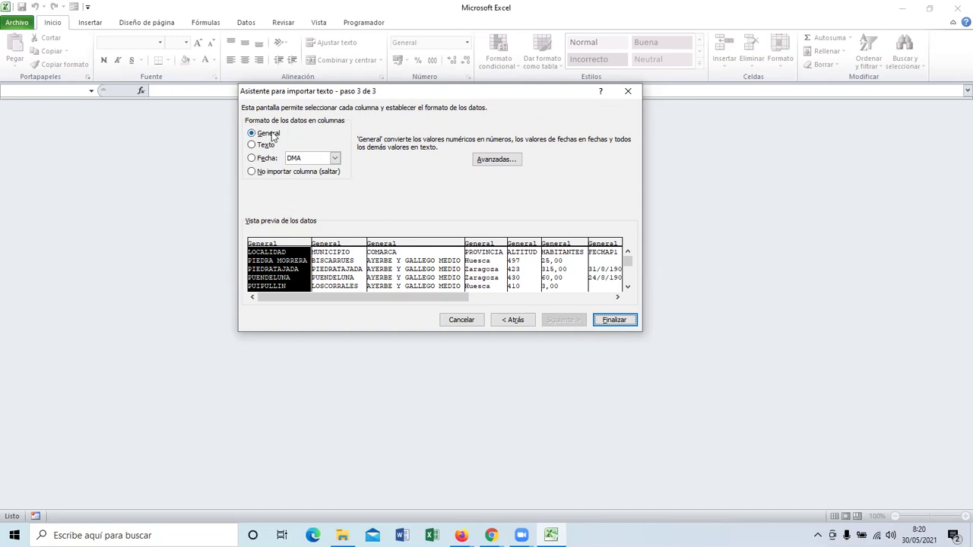
# Step: Set the data format of the FECHAP1 column to date in DMA order
pyautogui.moveTo(373, 298); pyautogui.dragTo(399, 299)
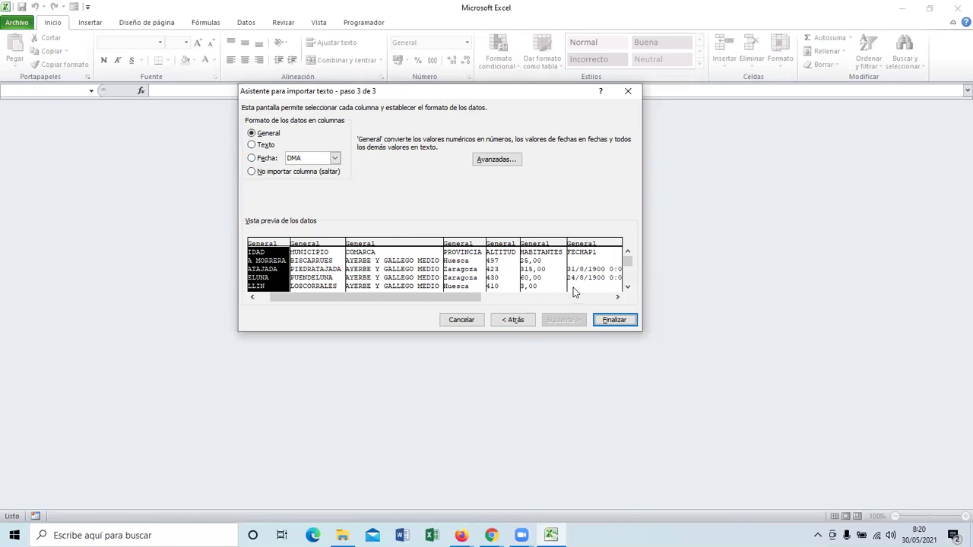
pyautogui.click(532, 296)
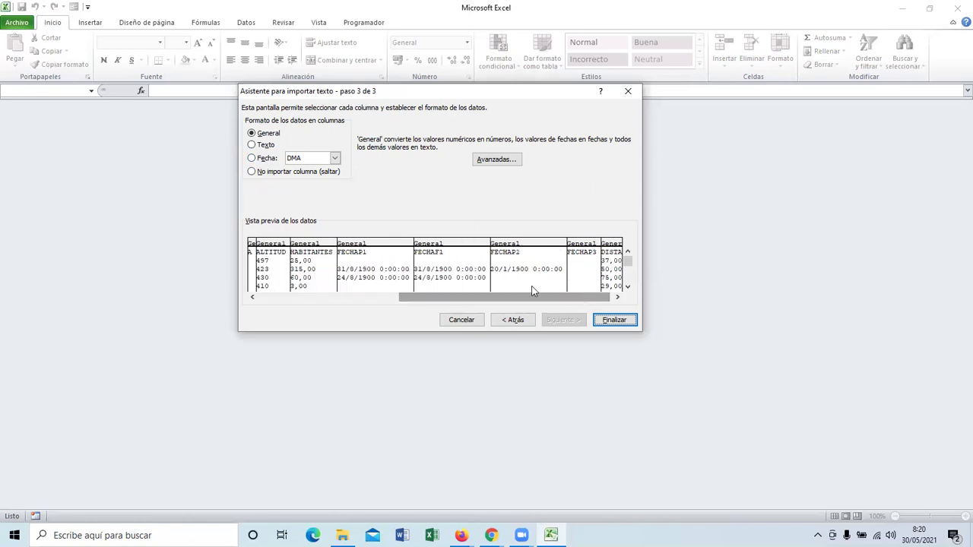
pyautogui.click(362, 260)
pyautogui.click(267, 158)
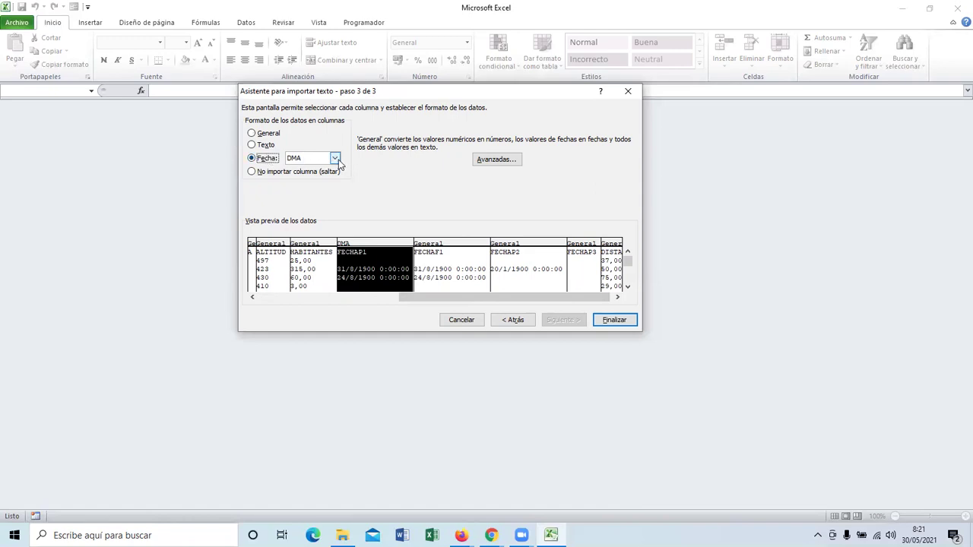
pyautogui.click(335, 158)
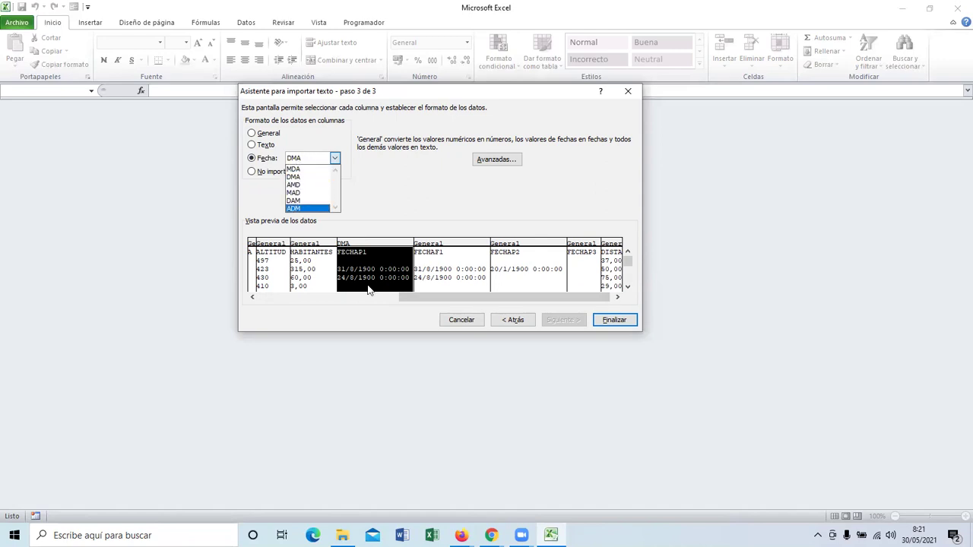
pyautogui.click(316, 135)
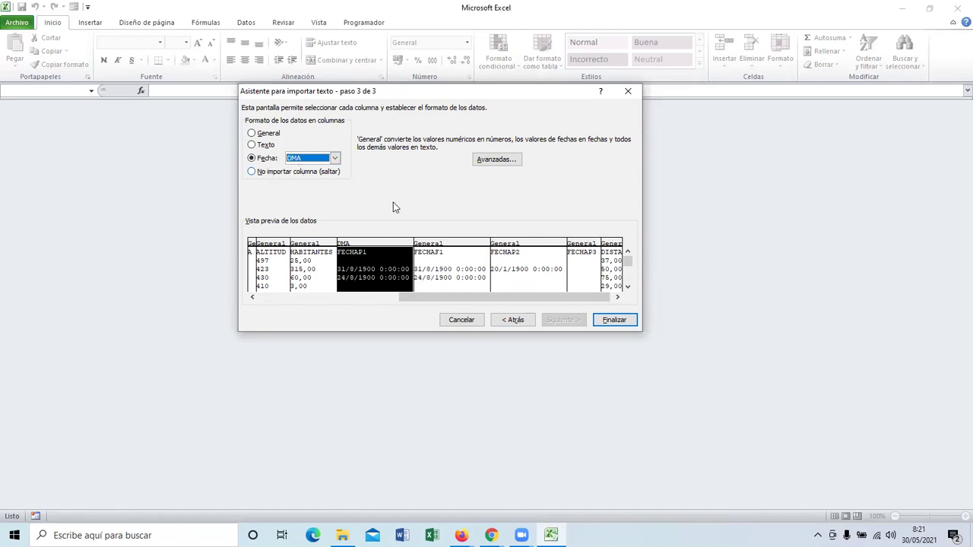
# Step: Accept the advanced import settings with comma as decimal and period as thousands separator, and finish the import
pyautogui.click(498, 159)
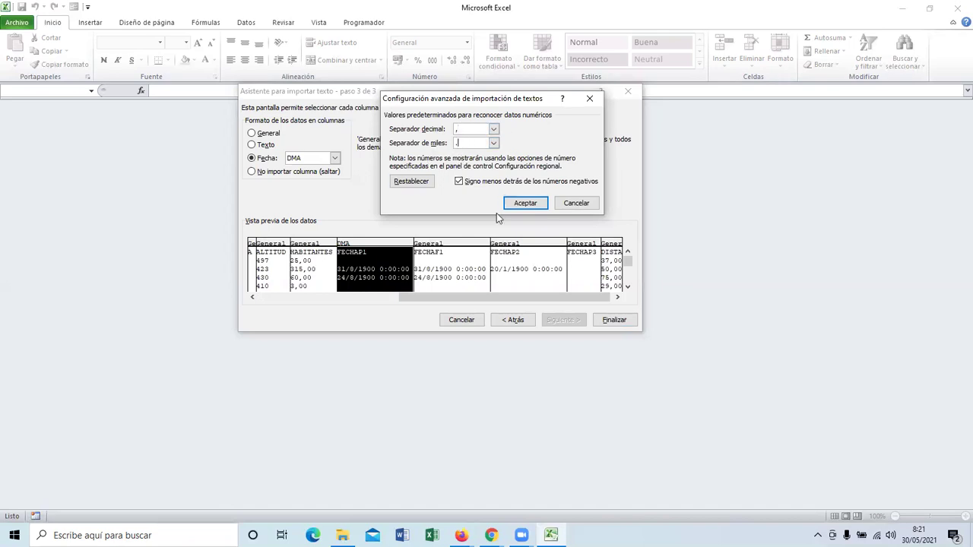
pyautogui.click(523, 204)
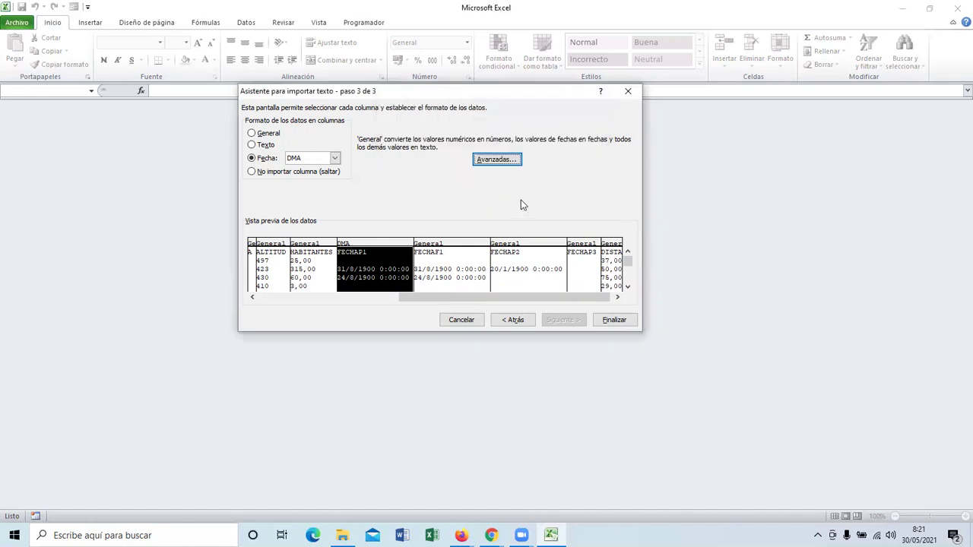
pyautogui.click(614, 320)
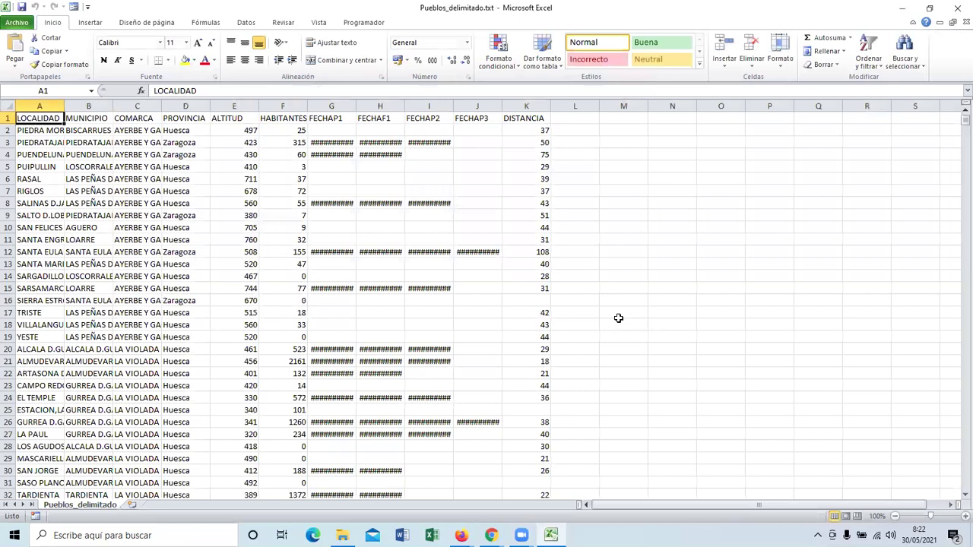
# Step: Auto-fit the widths of the columns from LOCALIDAD through FECHAP1 to their contents
pyautogui.doubleClick(65, 106)
pyautogui.doubleClick(177, 106)
pyautogui.doubleClick(282, 106)
pyautogui.doubleClick(399, 106)
pyautogui.doubleClick(448, 106)
pyautogui.doubleClick(497, 106)
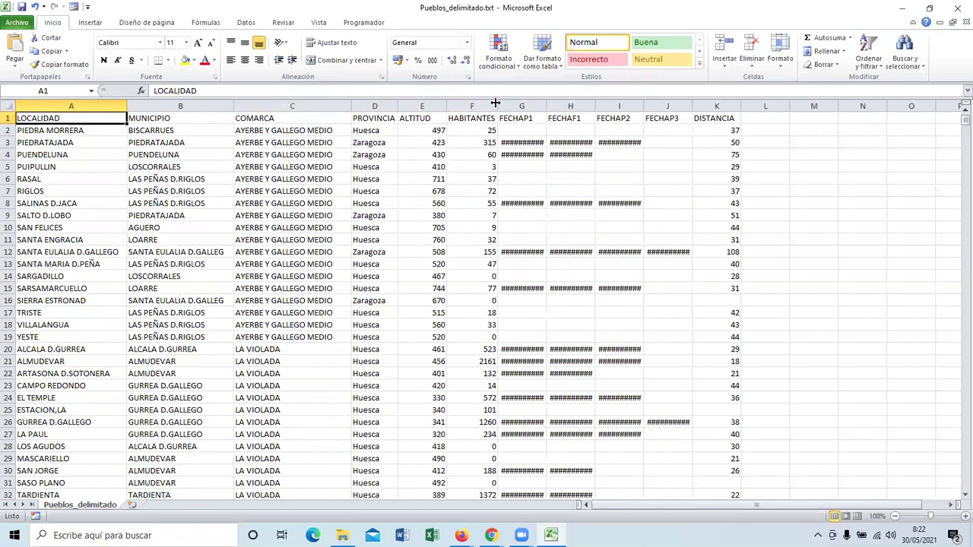
pyautogui.doubleClick(548, 105)
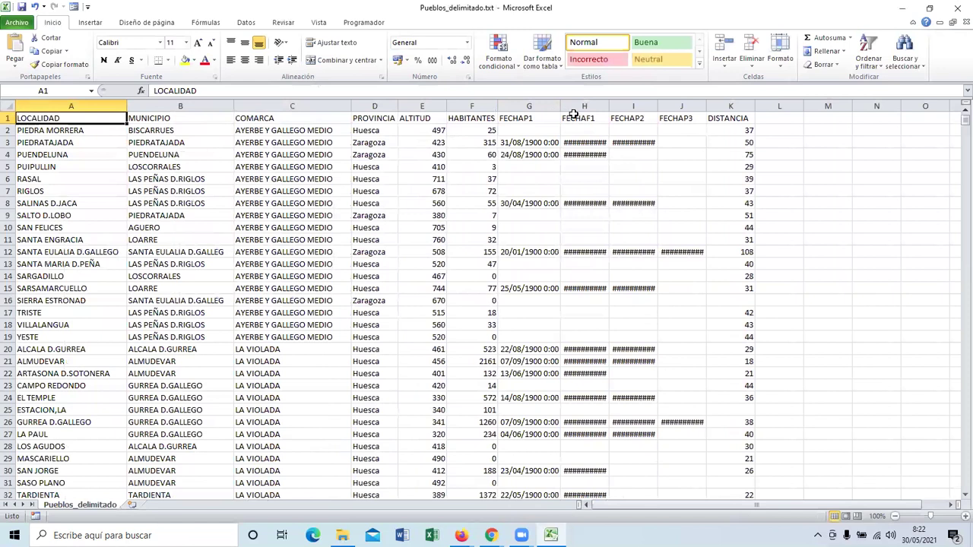
# Step: Auto-fit the FECHAF1, FECHAP2 and FECHAP3 columns together and review the imported rows
pyautogui.moveTo(583, 106); pyautogui.dragTo(661, 101)
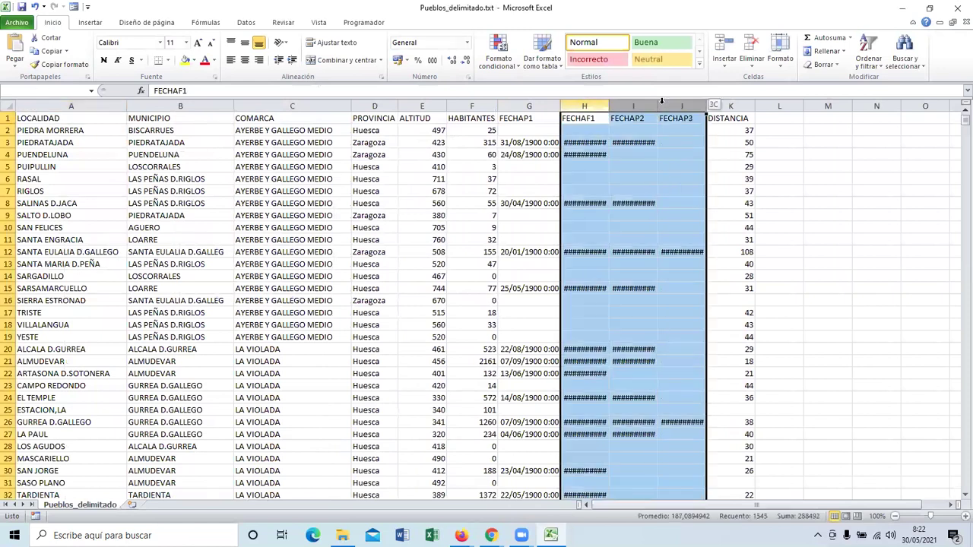
pyautogui.doubleClick(706, 105)
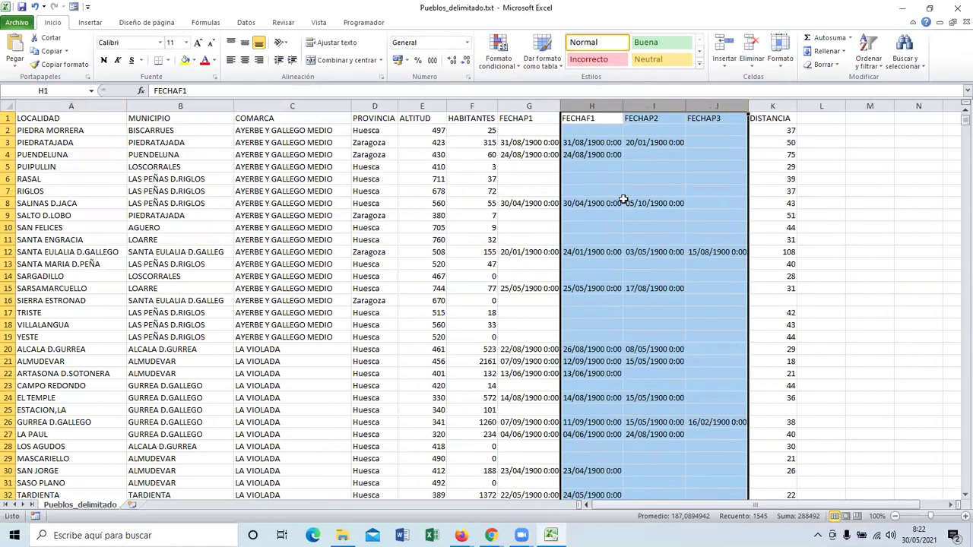
pyautogui.scroll(-7, 623, 197)
pyautogui.scroll(-20, 623, 194)
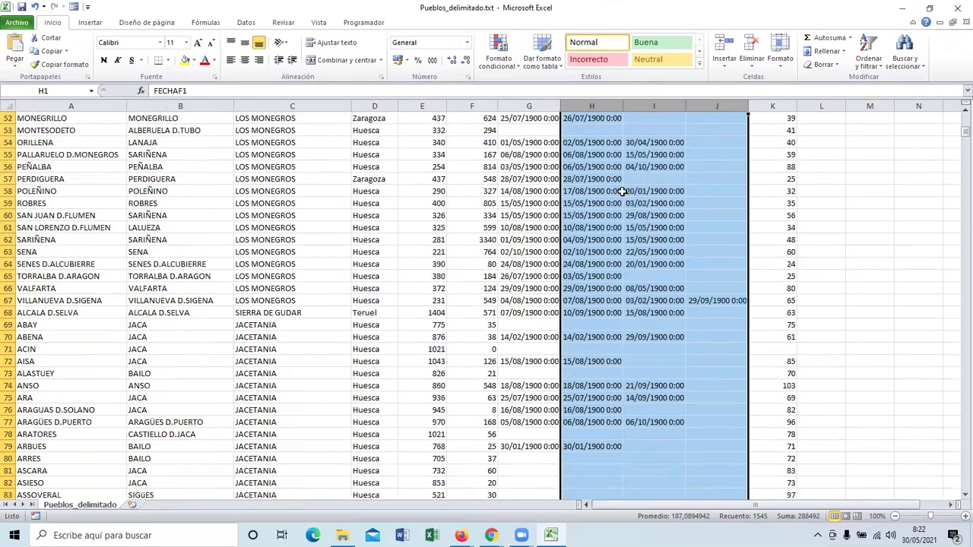
pyautogui.scroll(-19, 621, 189)
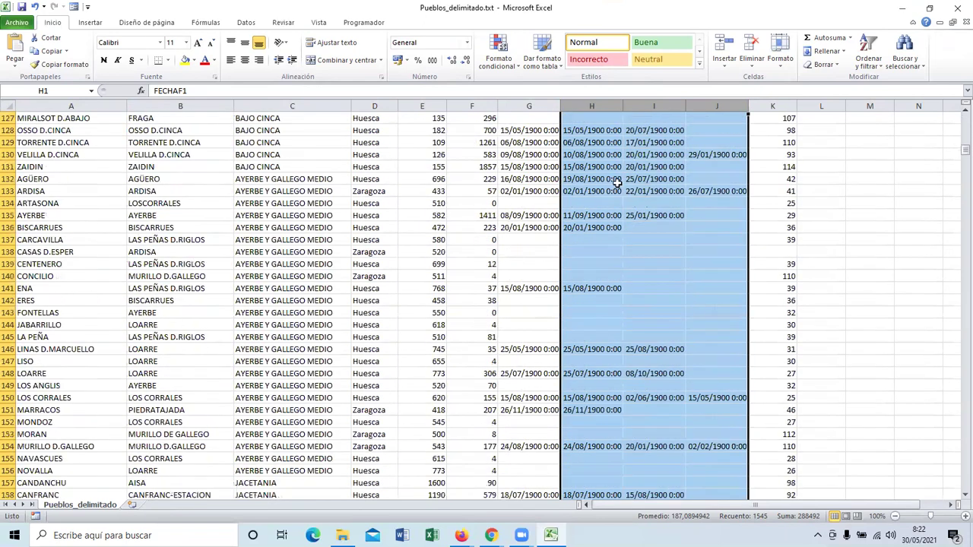
pyautogui.scroll(20, 561, 171)
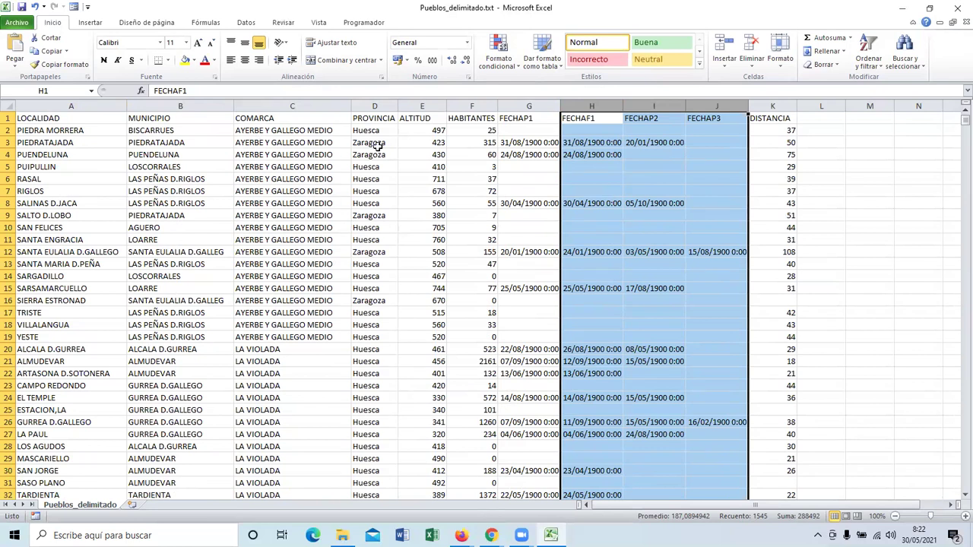
pyautogui.click(332, 165)
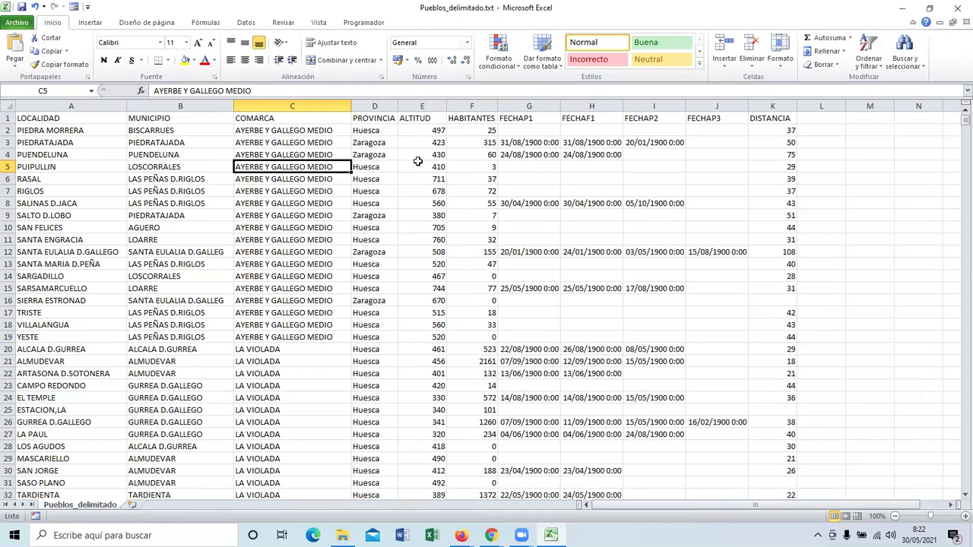
# Step: Save the imported data in Documents as the Excel workbook Pueblos_delimitado.xlsx and close it
pyautogui.click(17, 22)
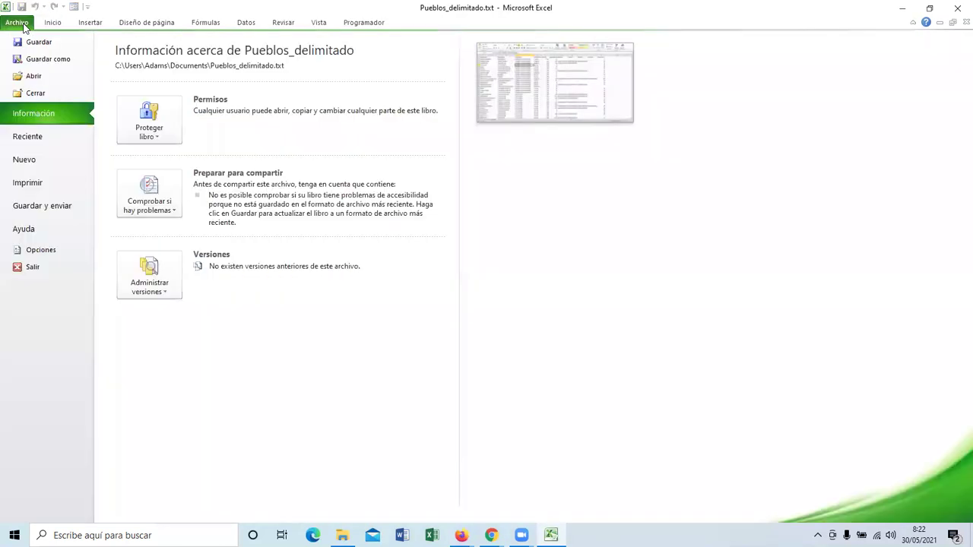
pyautogui.click(39, 63)
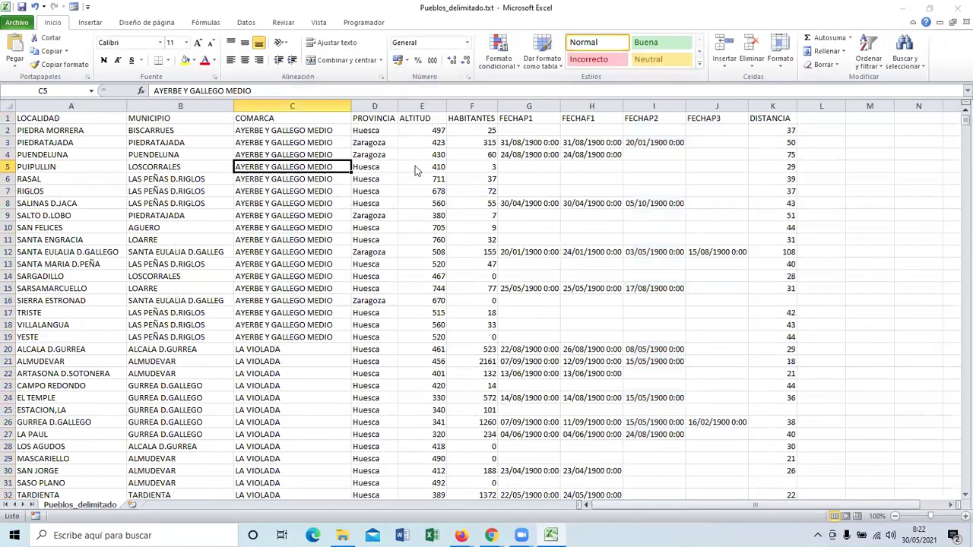
pyautogui.click(223, 245)
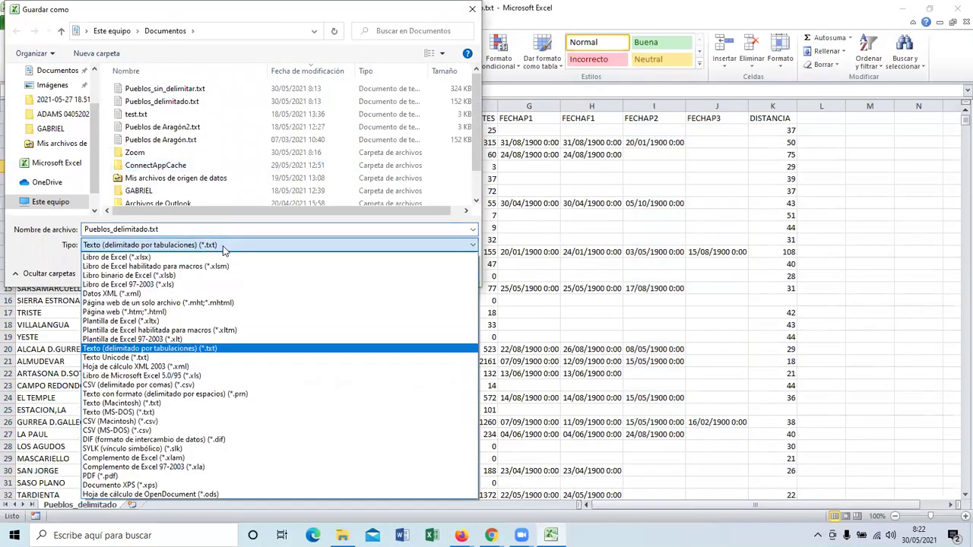
pyautogui.click(182, 259)
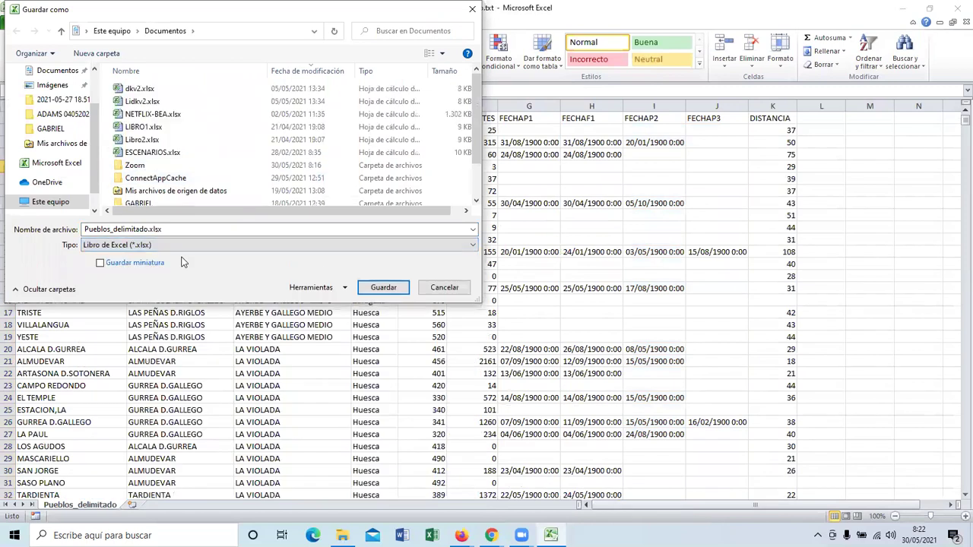
pyautogui.click(383, 288)
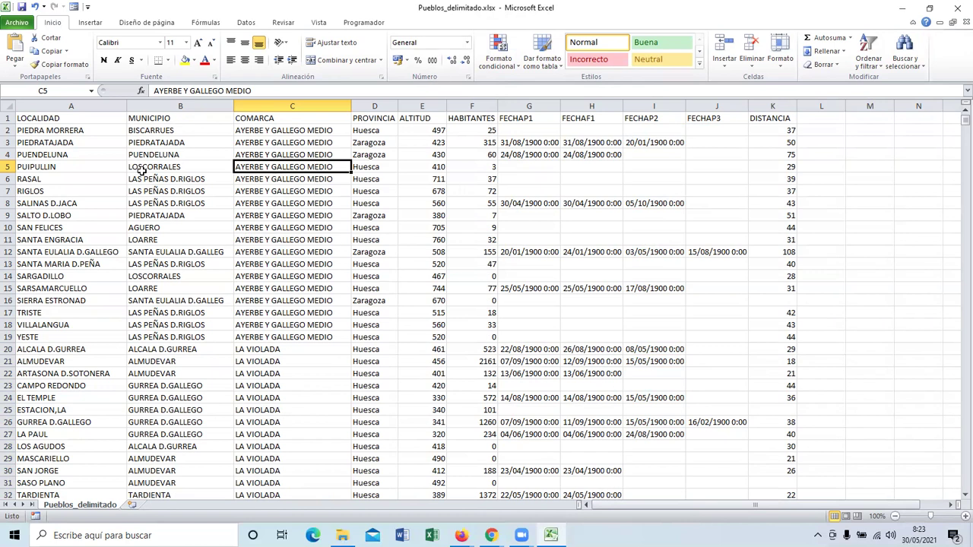
pyautogui.click(19, 23)
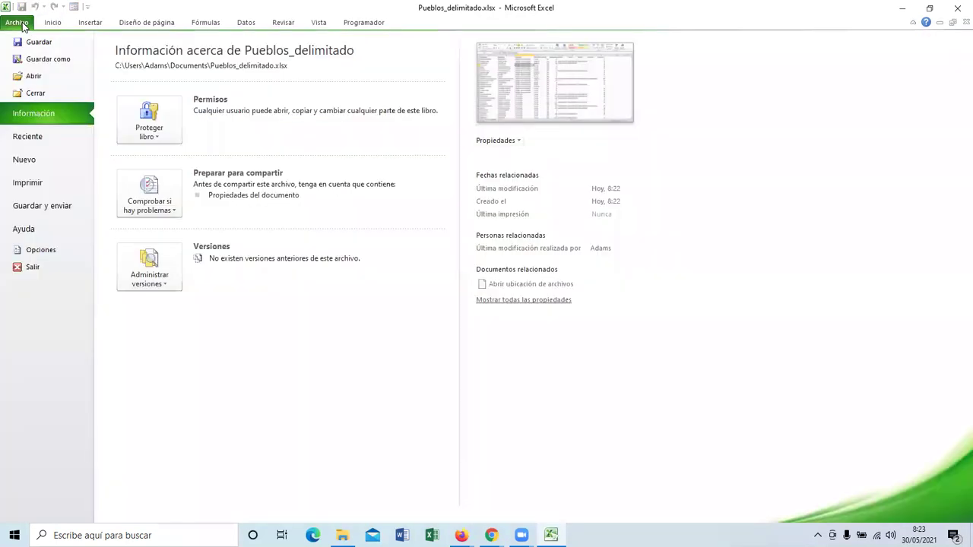
pyautogui.click(42, 99)
# Step: Open the text file Pueblos_sin_delimitar.txt from the Documents folder, with all file types listed
pyautogui.click(23, 22)
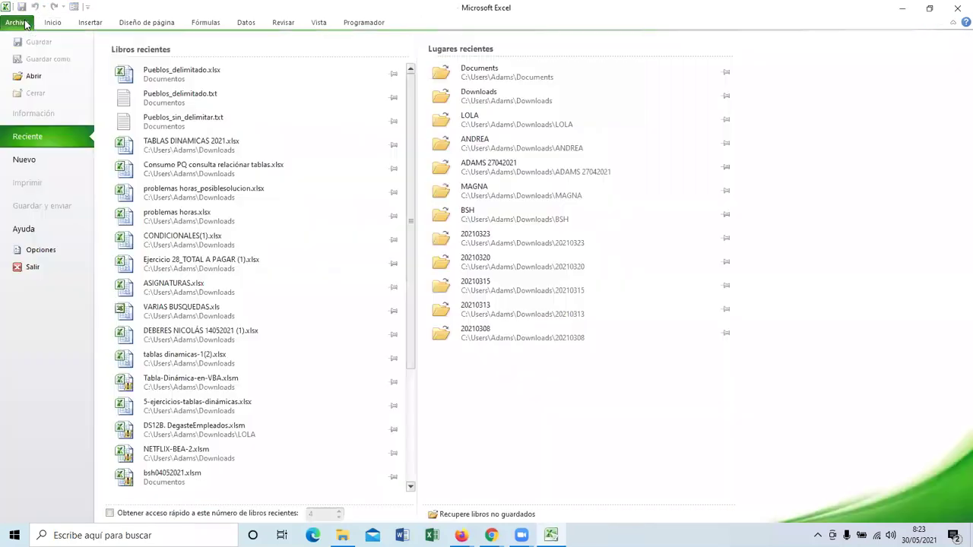
pyautogui.click(42, 76)
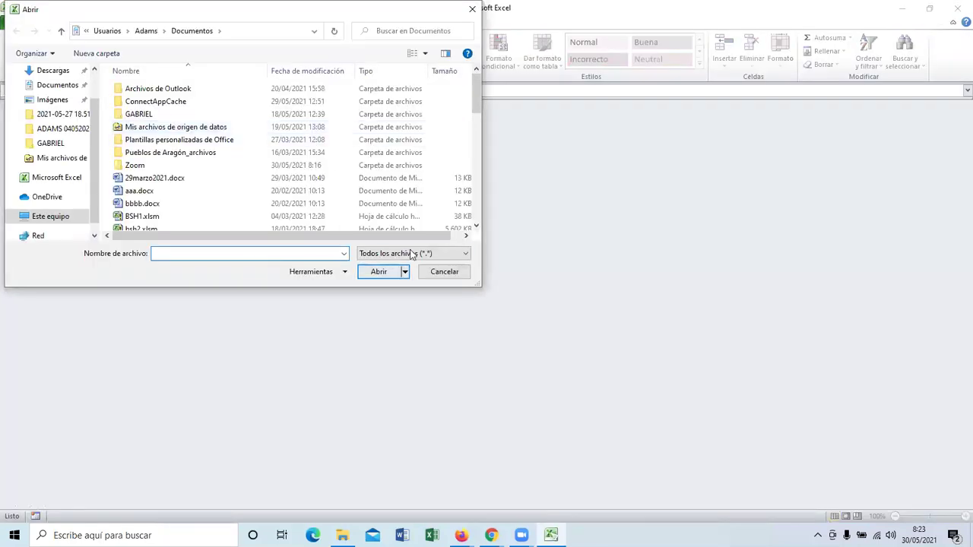
pyautogui.click(411, 253)
pyautogui.click(416, 266)
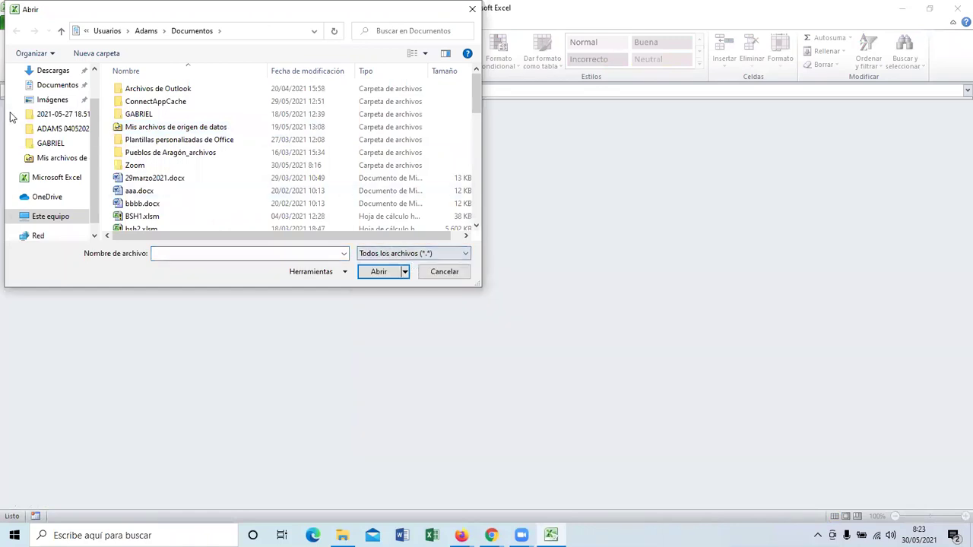
pyautogui.click(42, 85)
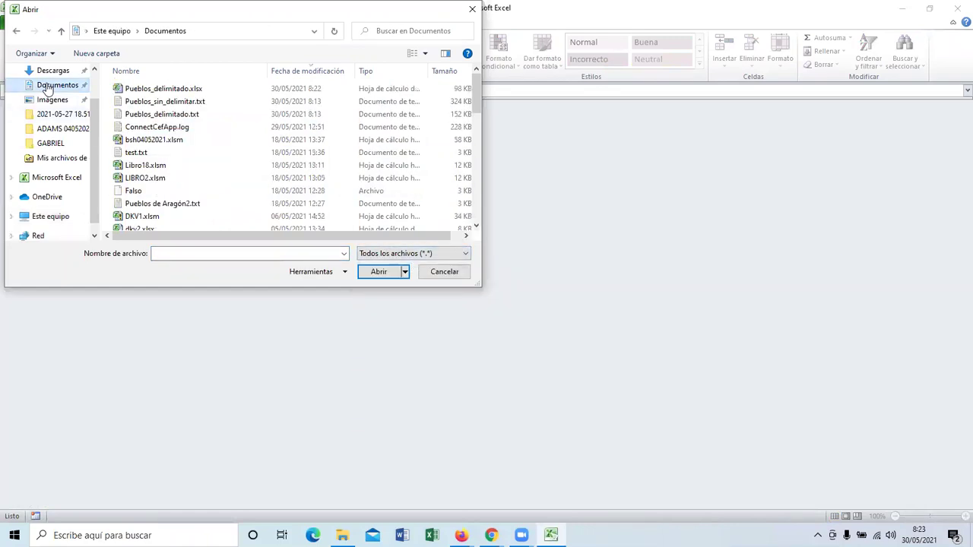
pyautogui.click(163, 103)
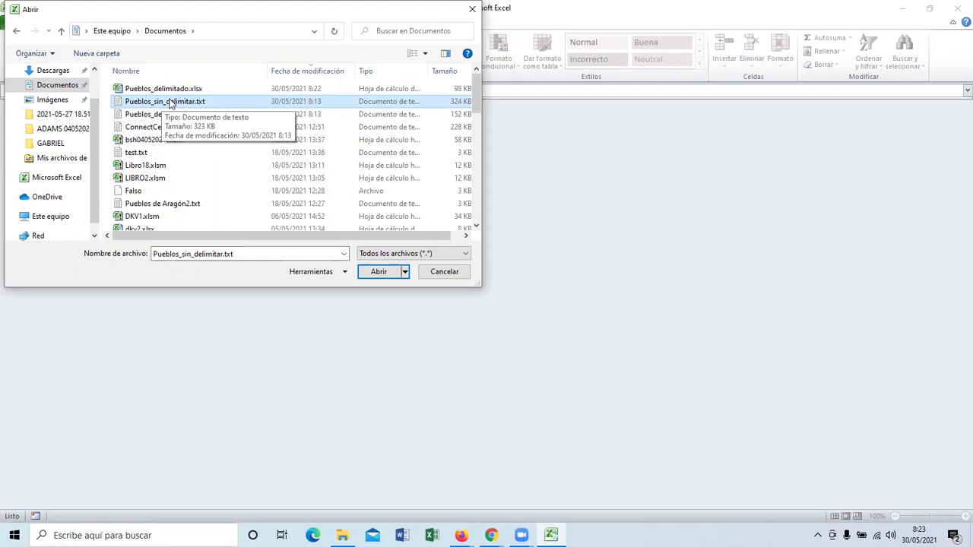
pyautogui.doubleClick(171, 104)
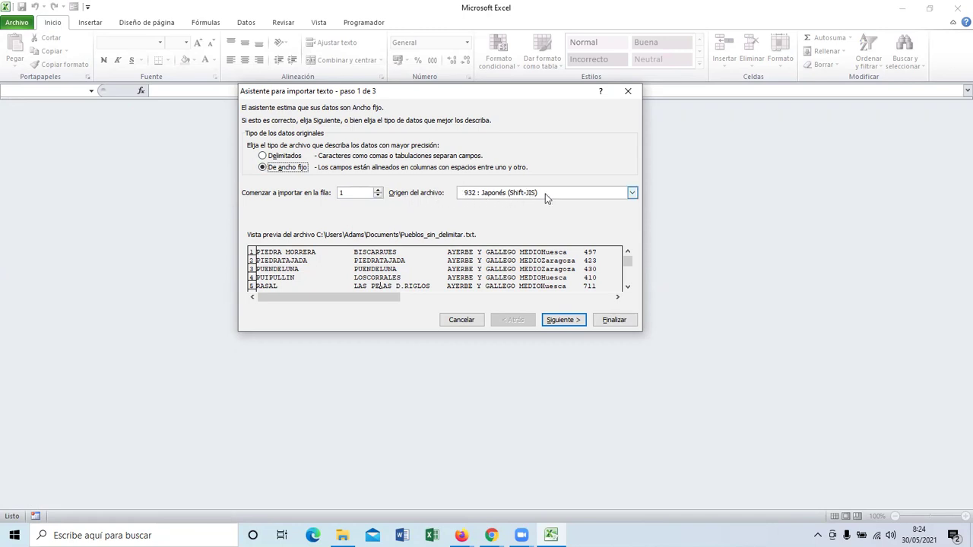
# Step: Keep the fixed-width data type, set the file origin to 1252 : Europeo occidental (Windows), and advance to the column breaks
pyautogui.click(522, 193)
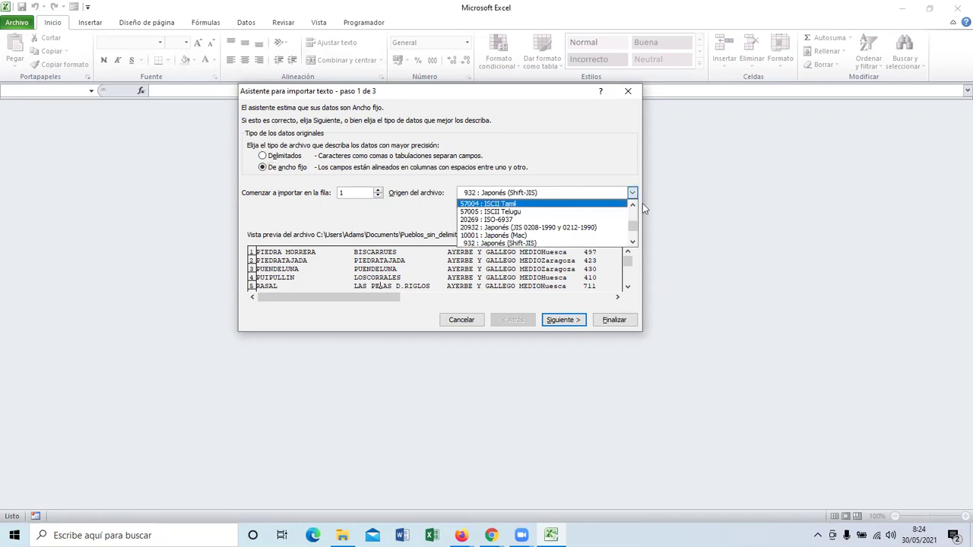
pyautogui.scroll(-5, 640, 219)
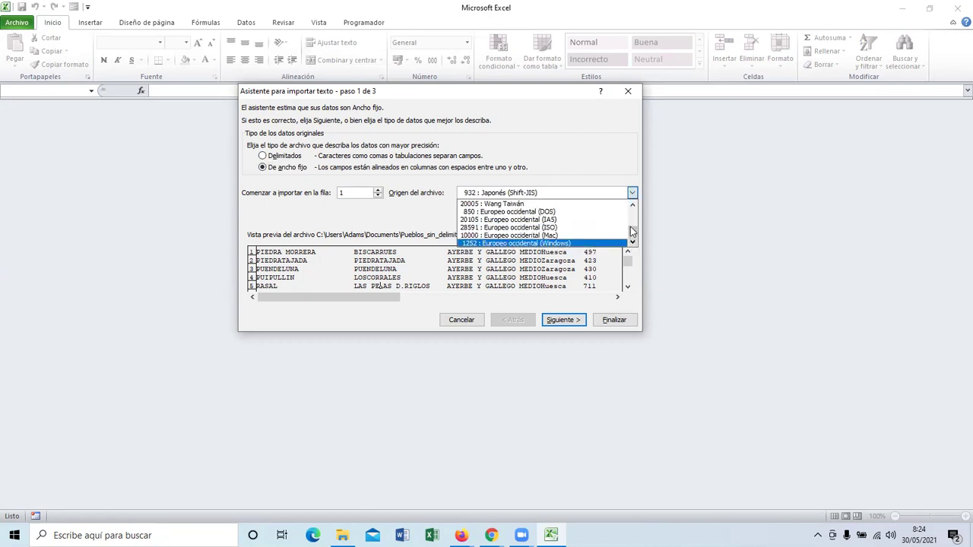
pyautogui.scroll(-8, 635, 207)
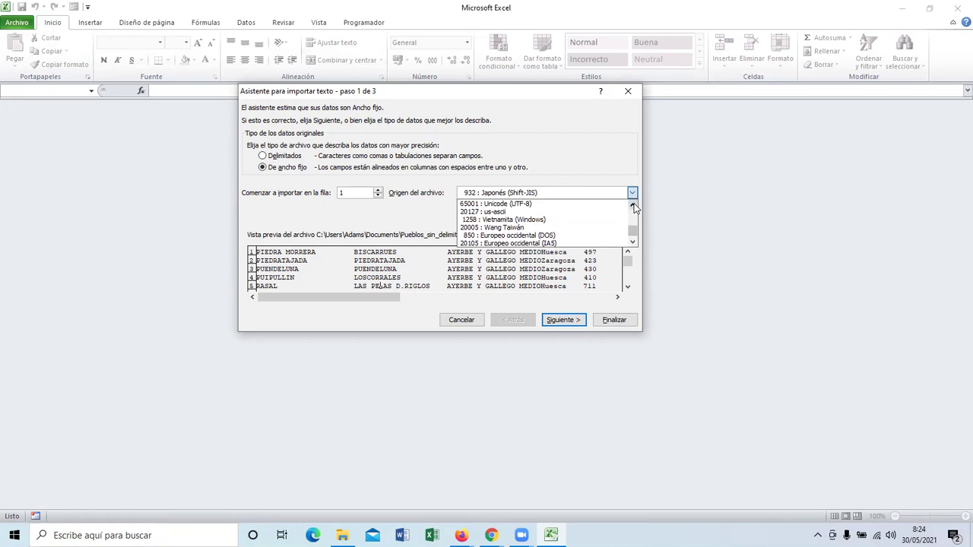
pyautogui.scroll(8, 634, 207)
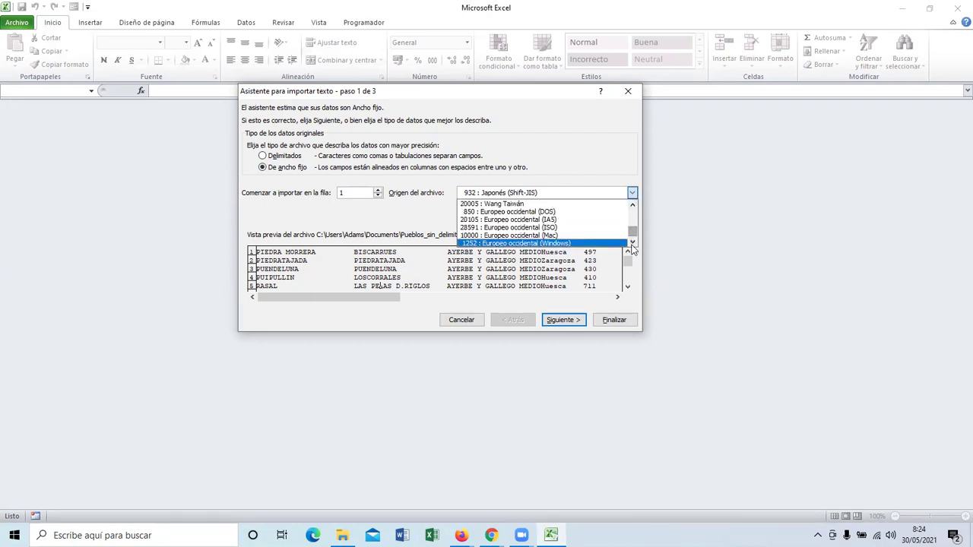
pyautogui.click(541, 243)
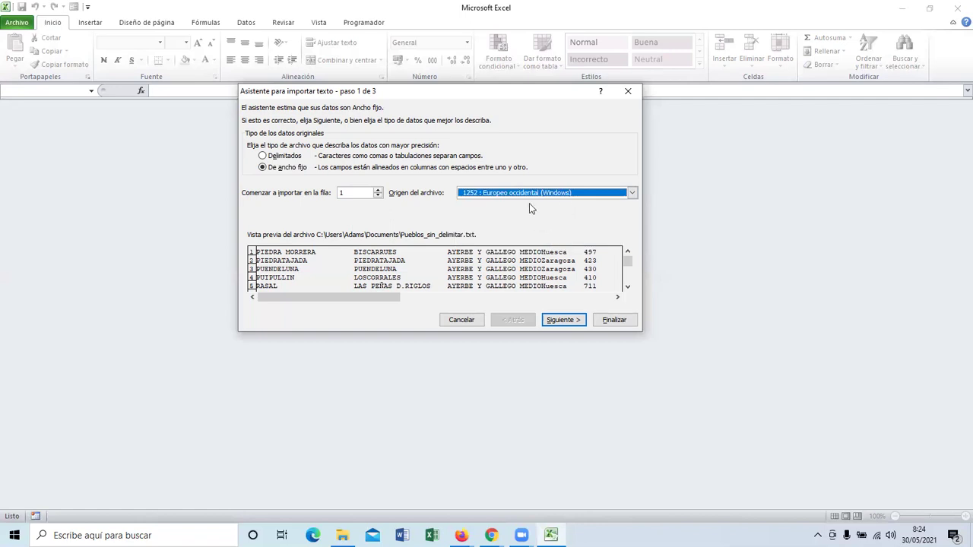
pyautogui.click(570, 320)
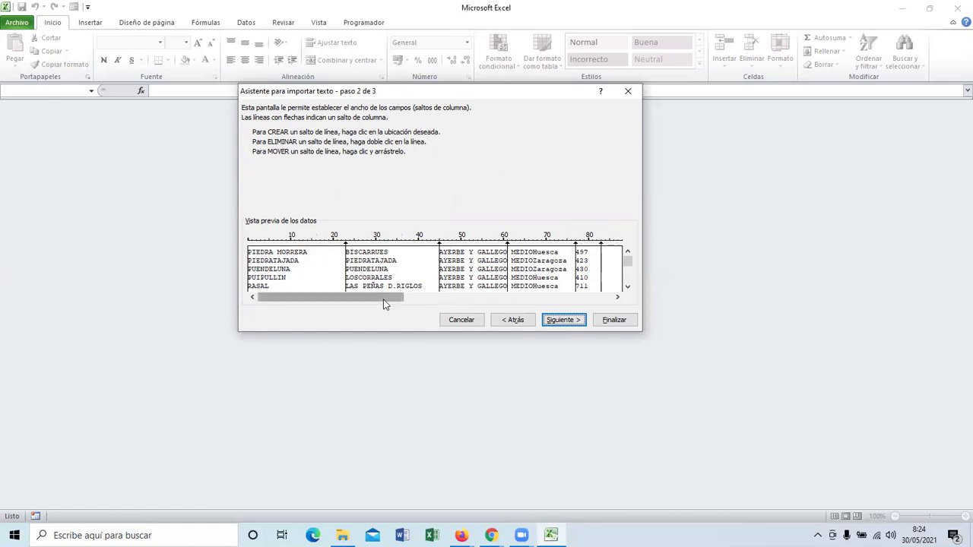
# Step: Move the break that splits the comarca to about position 67 and the one before the inhabitants values to about position 88
pyautogui.moveTo(391, 298); pyautogui.dragTo(319, 321)
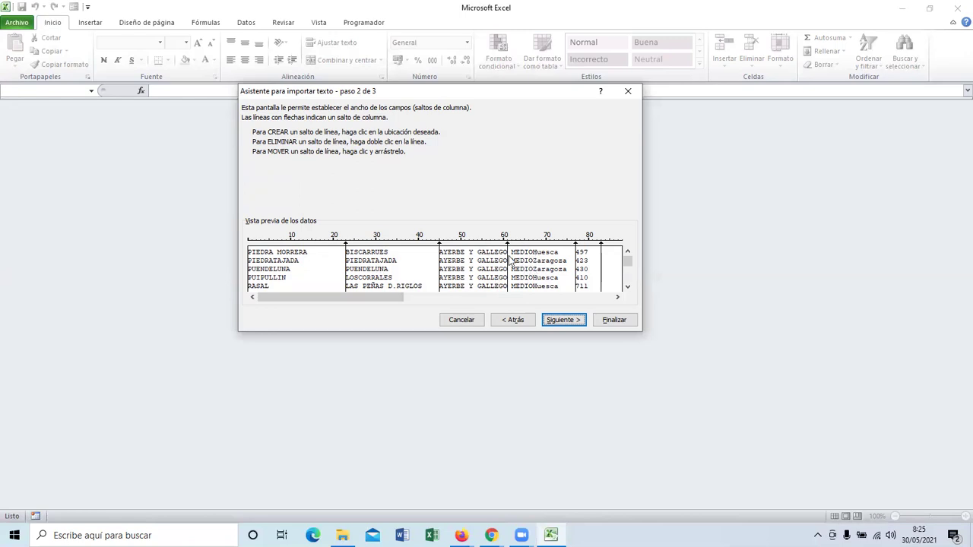
pyautogui.moveTo(511, 248); pyautogui.dragTo(537, 258)
pyautogui.moveTo(394, 298); pyautogui.dragTo(411, 296)
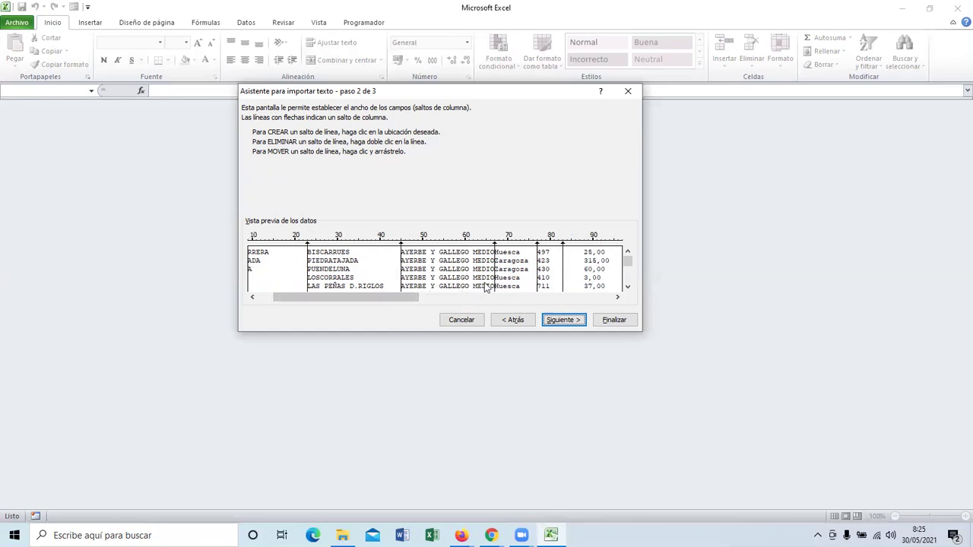
pyautogui.click(618, 298)
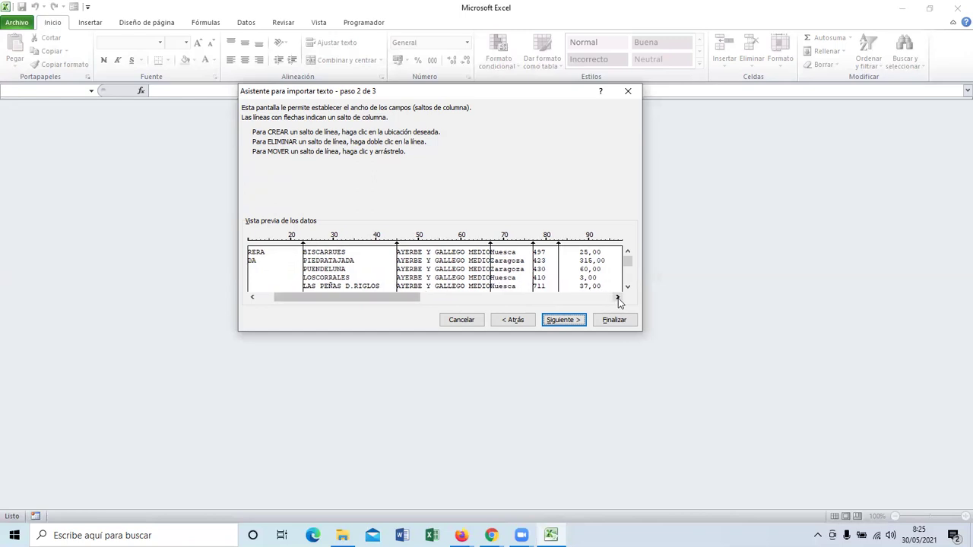
pyautogui.moveTo(619, 299); pyautogui.dragTo(619, 299)
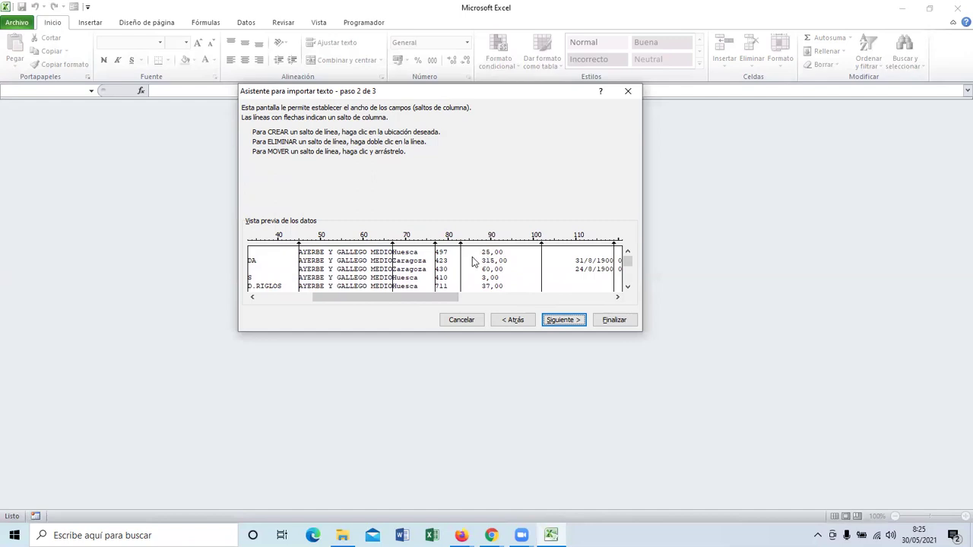
pyautogui.moveTo(461, 246); pyautogui.dragTo(482, 251)
# Step: Remove the breaks that separate date from time in the first two date fields, check the remaining columns, and advance to the data formats
pyautogui.moveTo(458, 299); pyautogui.dragTo(542, 298)
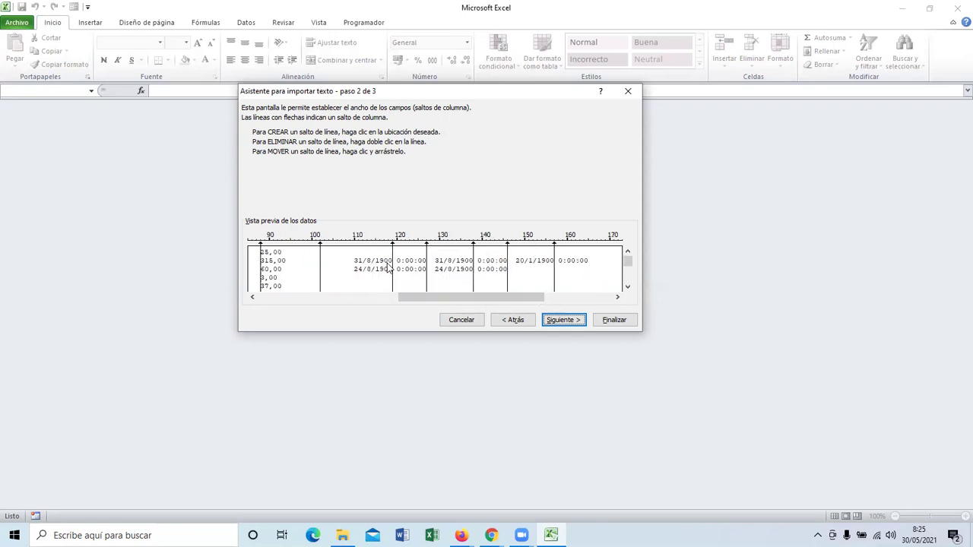
pyautogui.moveTo(393, 244); pyautogui.dragTo(508, 245)
pyautogui.moveTo(532, 294); pyautogui.dragTo(600, 296)
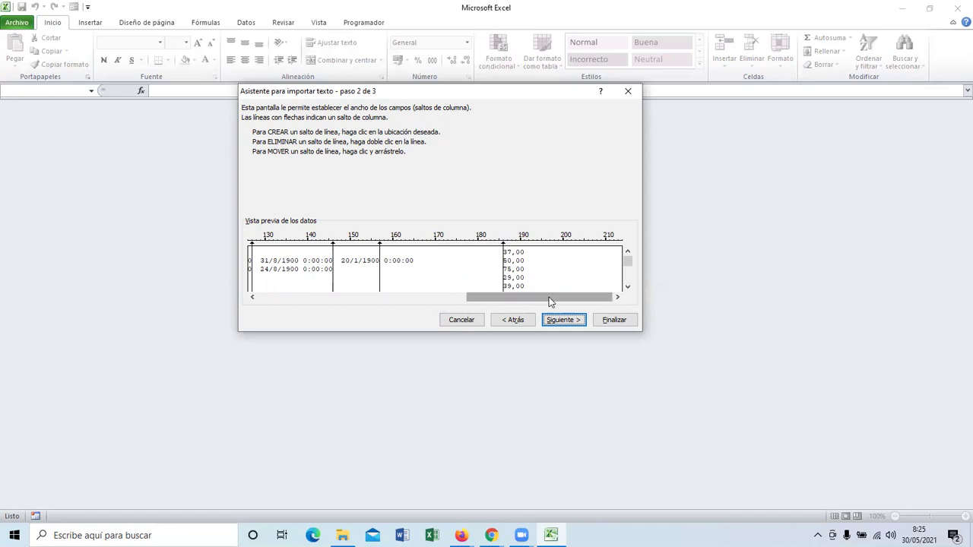
pyautogui.moveTo(538, 298); pyautogui.dragTo(332, 302)
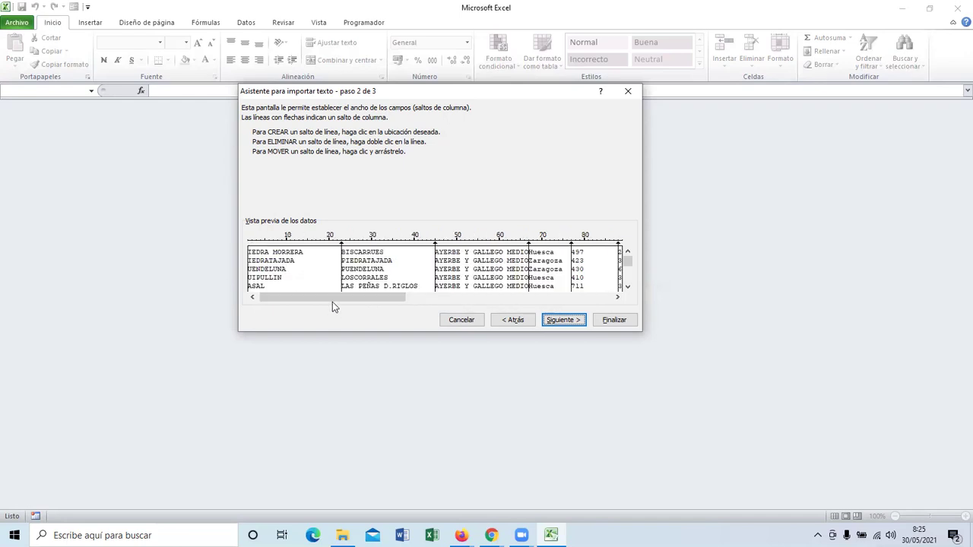
pyautogui.click(564, 320)
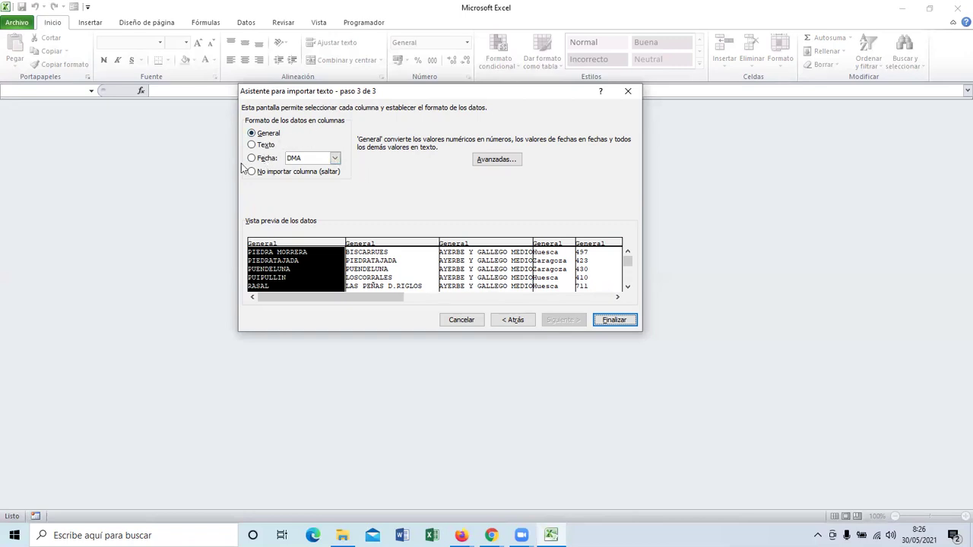
# Step: Exclude the column before the final distance values, keep the comma decimal and point thousands separators, and finish the import
pyautogui.moveTo(347, 298); pyautogui.dragTo(529, 295)
pyautogui.click(476, 245)
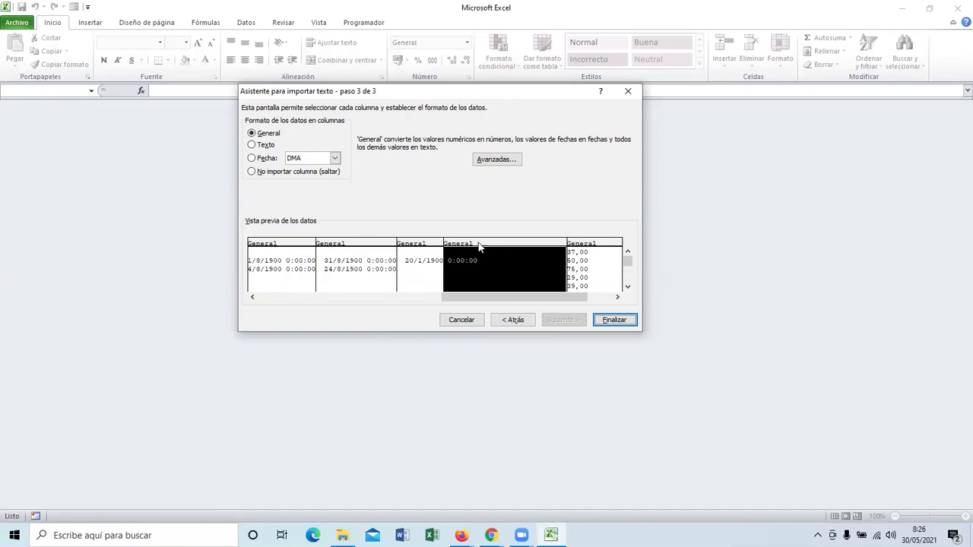
pyautogui.click(264, 172)
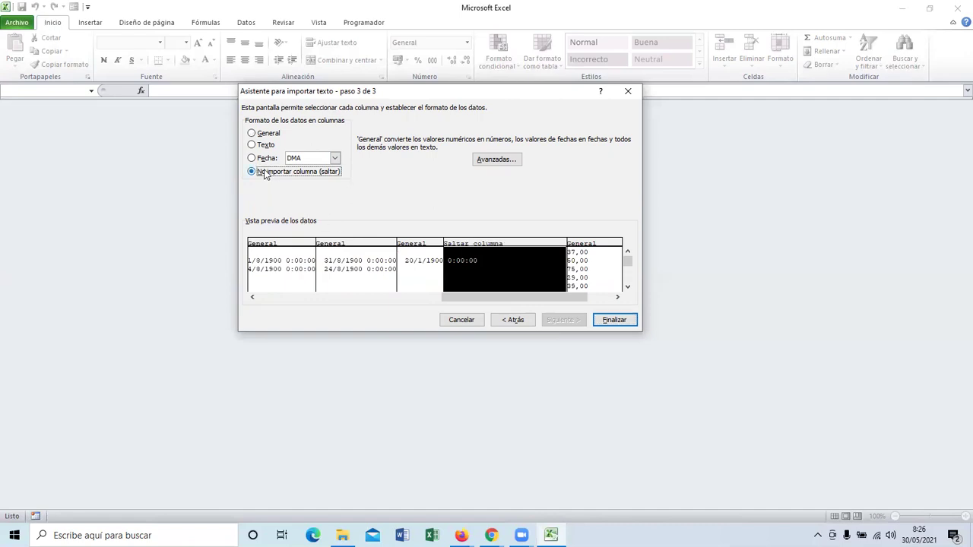
pyautogui.click(499, 159)
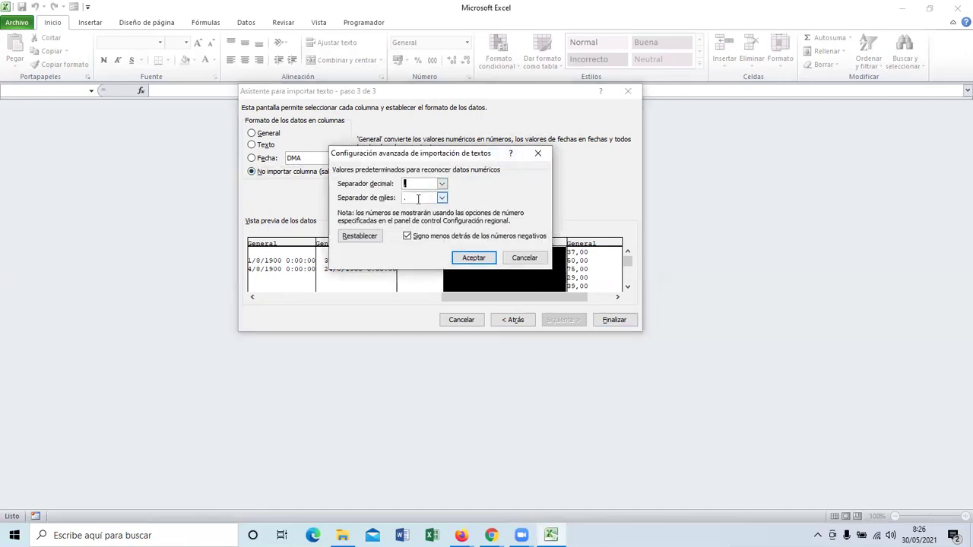
pyautogui.click(486, 257)
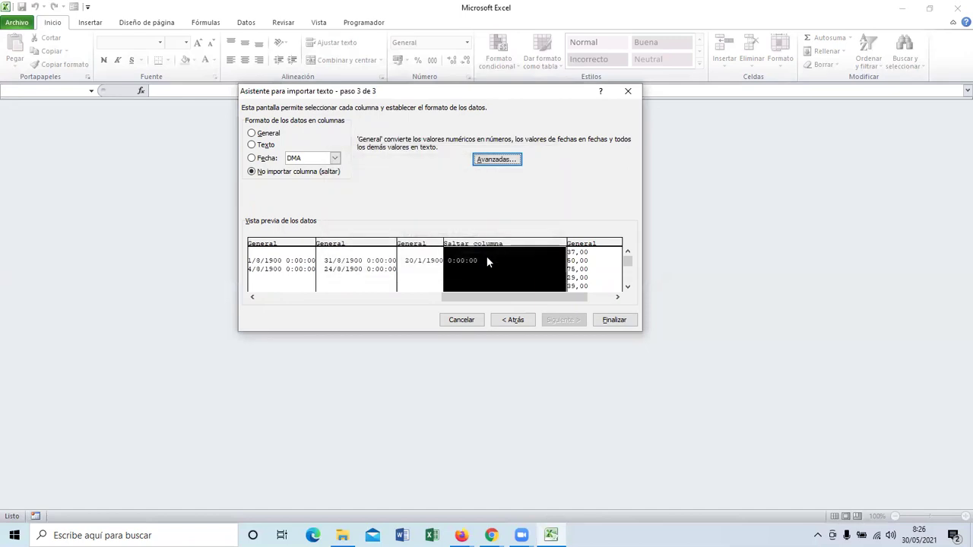
pyautogui.click(614, 320)
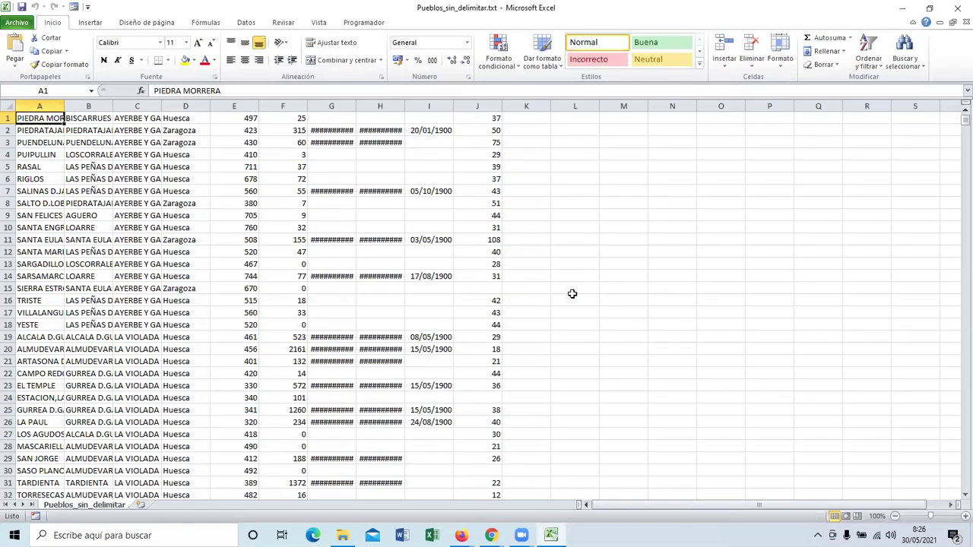
# Step: Autofit the widths of the town, municipality and comarca columns A to C and of the date columns G and H
pyautogui.doubleClick(64, 106)
pyautogui.doubleClick(177, 106)
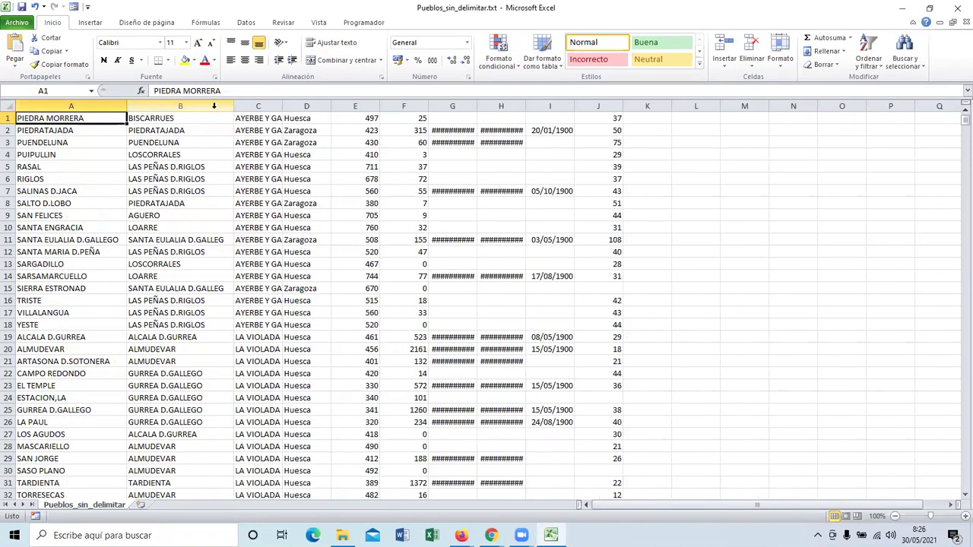
pyautogui.doubleClick(282, 106)
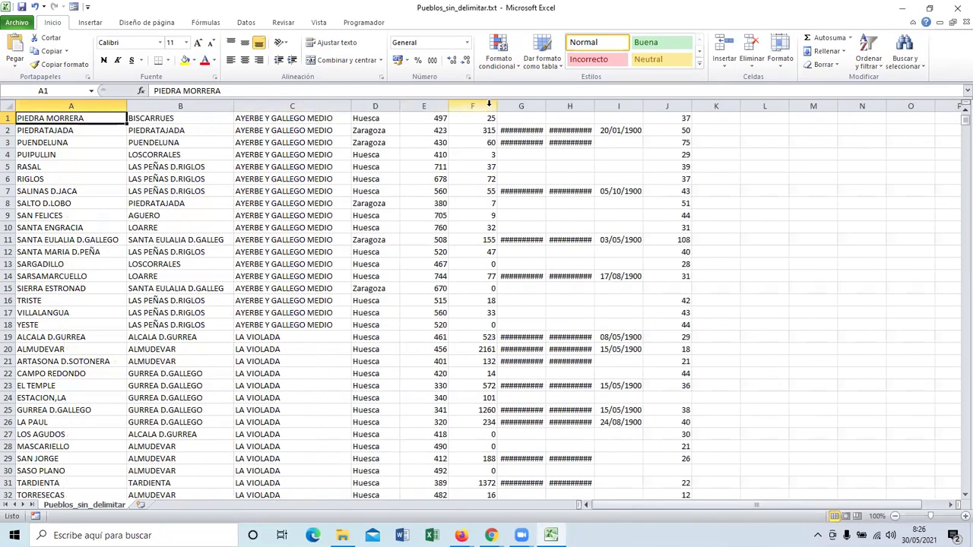
pyautogui.doubleClick(545, 106)
pyautogui.doubleClick(608, 106)
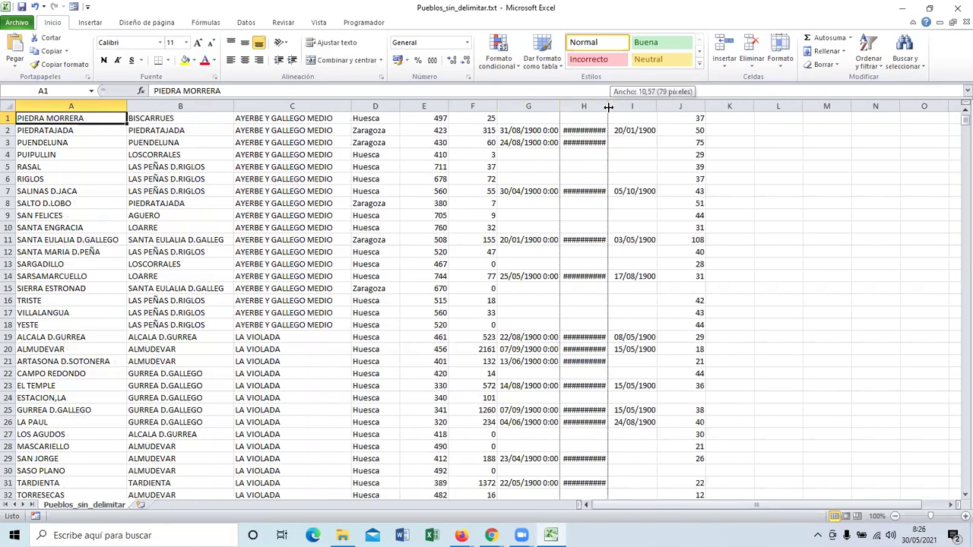
pyautogui.doubleClick(608, 105)
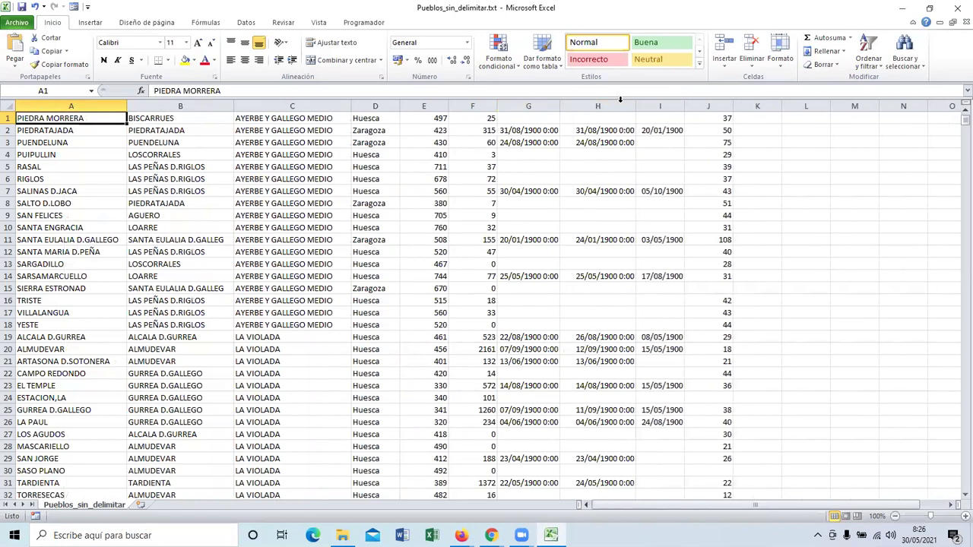
pyautogui.click(658, 106)
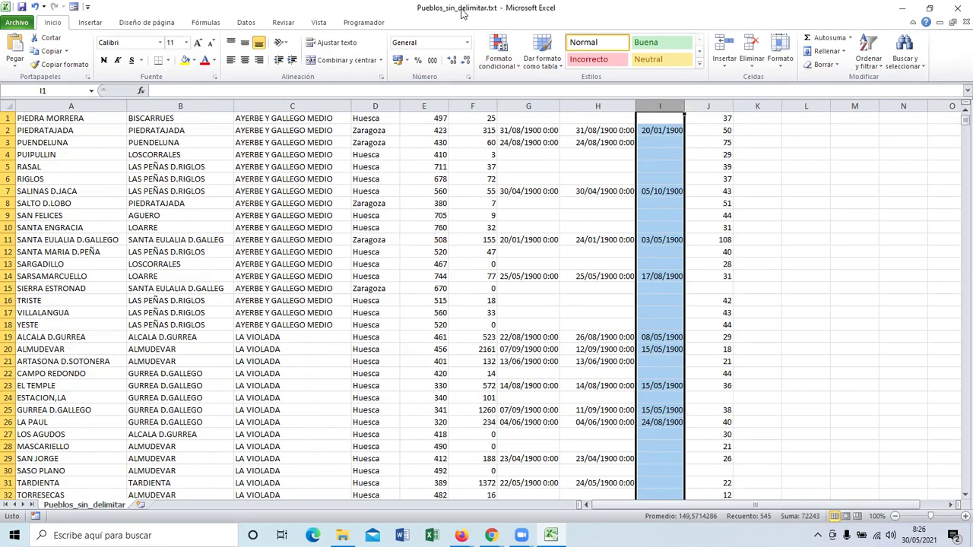
# Step: Save the imported data in the Documents folder as the Excel workbook Pueblos_sin_delimitar.xlsx
pyautogui.click(22, 23)
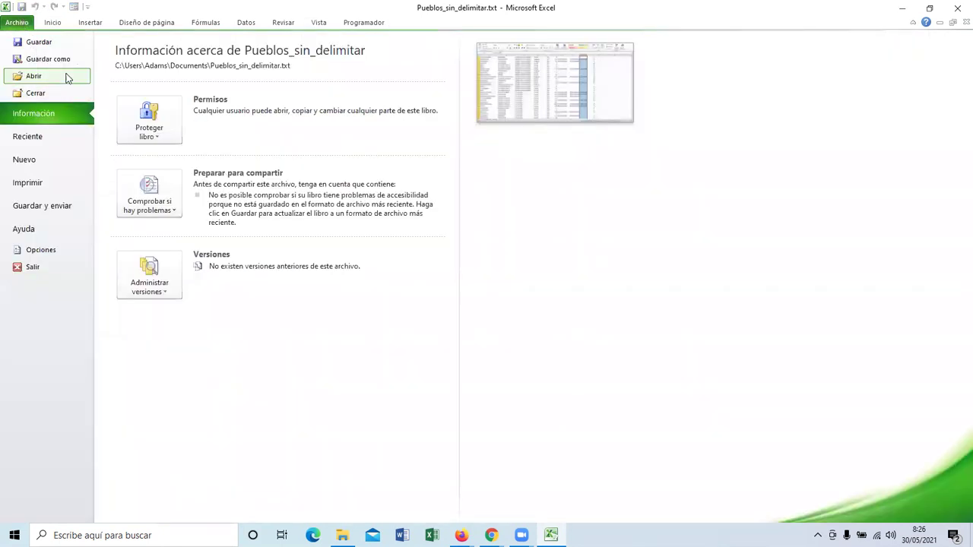
pyautogui.click(66, 59)
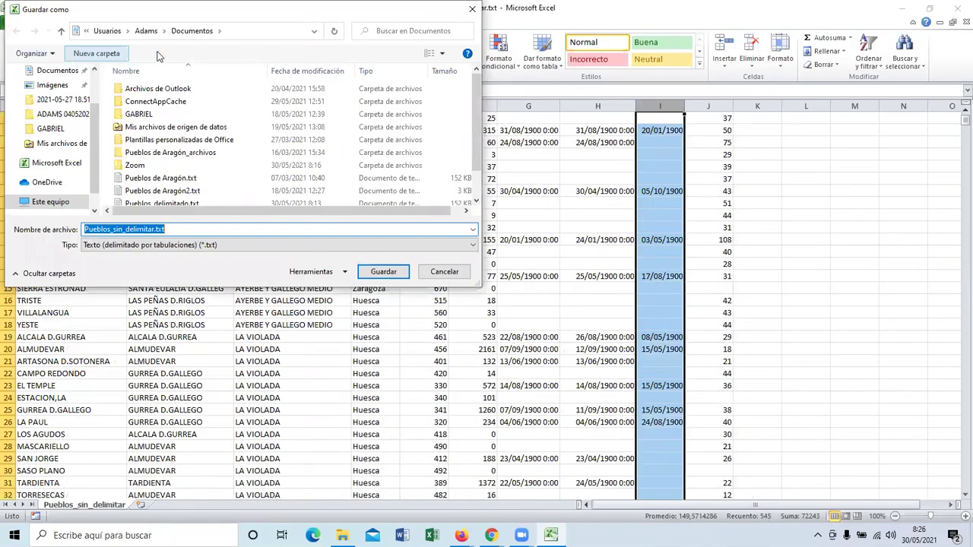
pyautogui.click(185, 249)
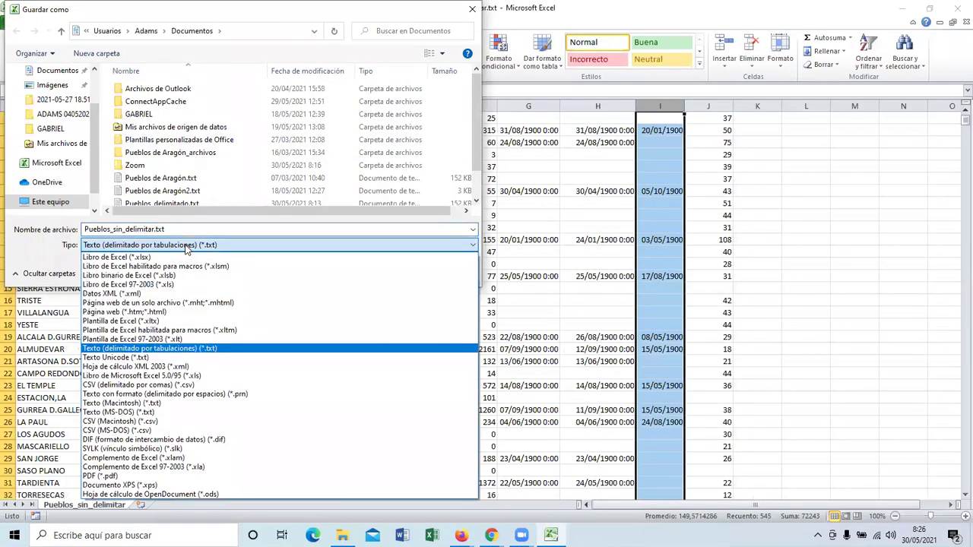
pyautogui.click(182, 257)
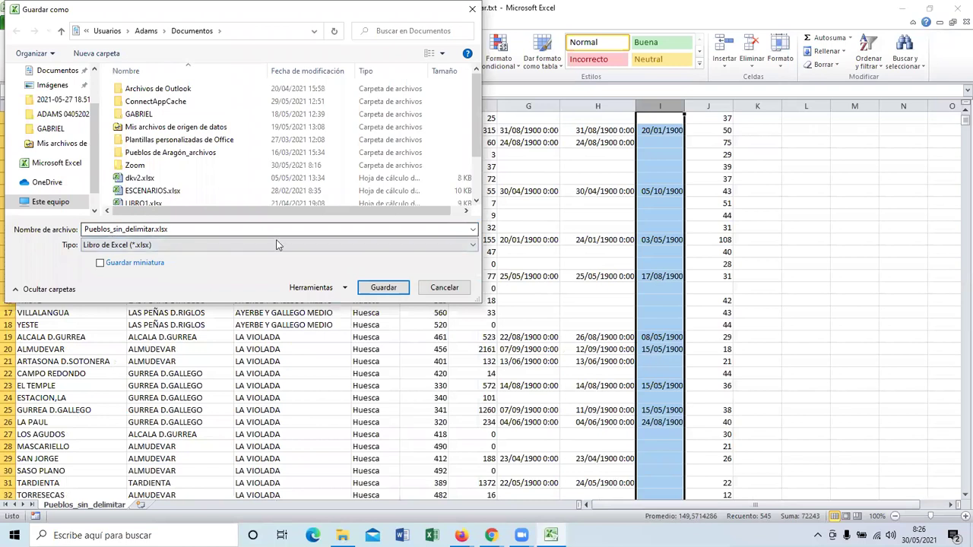
pyautogui.click(384, 288)
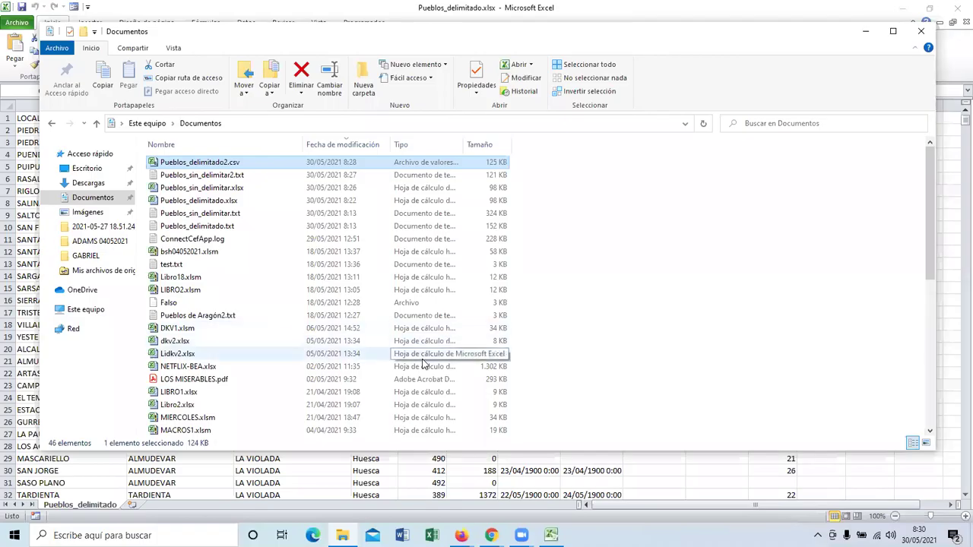
# Step: Return to the Pueblos_delimitado.xlsx workbook and start saving a copy with the file type Texto (MS-DOS) (*.txt)
pyautogui.doubleClick(446, 343)
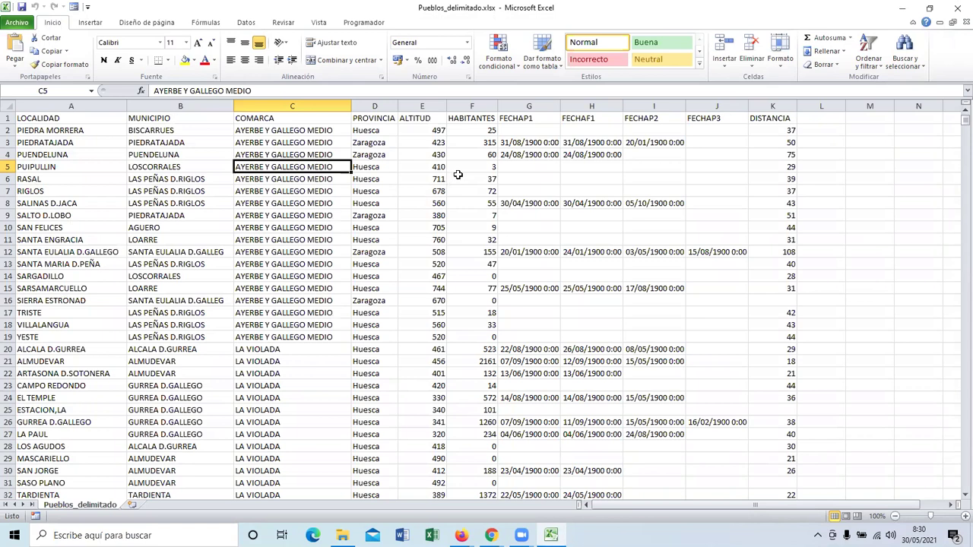
pyautogui.click(459, 177)
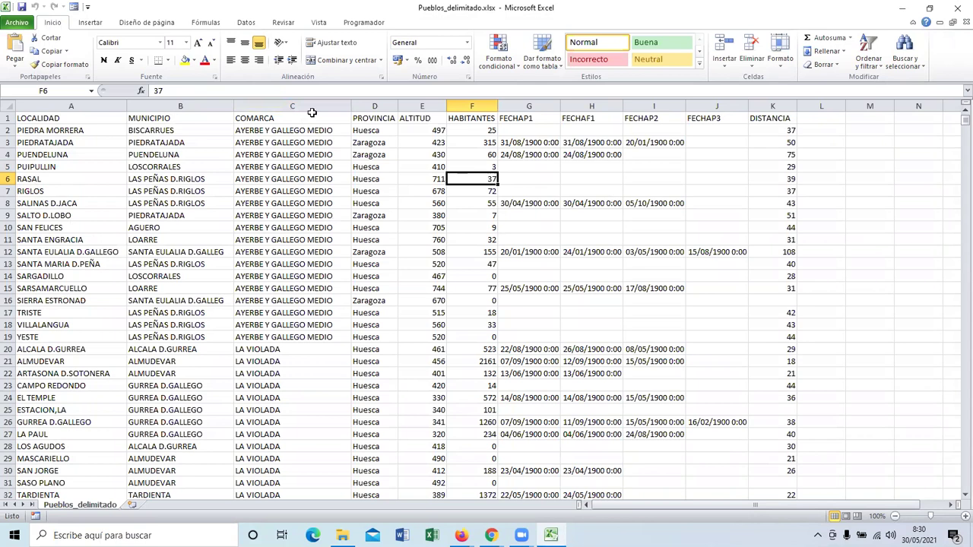
pyautogui.click(16, 22)
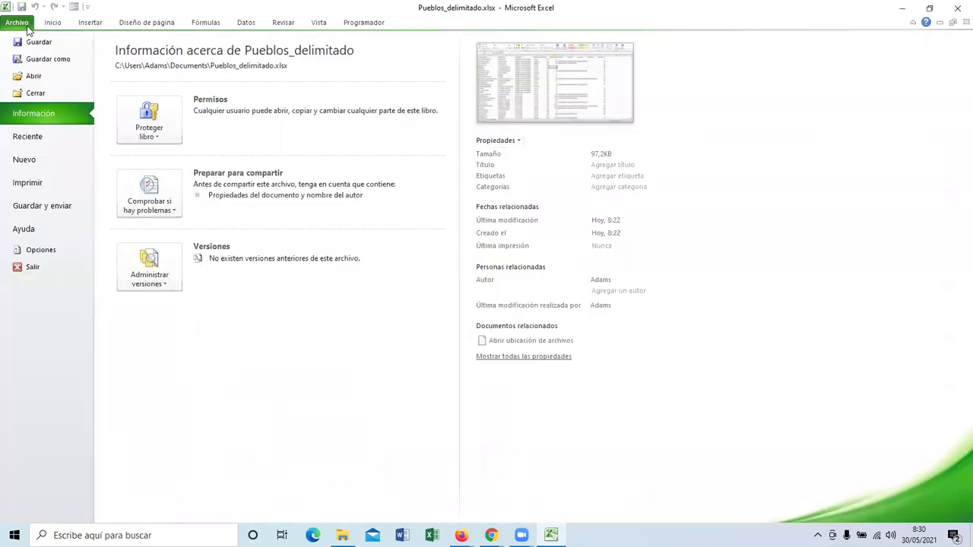
pyautogui.click(45, 61)
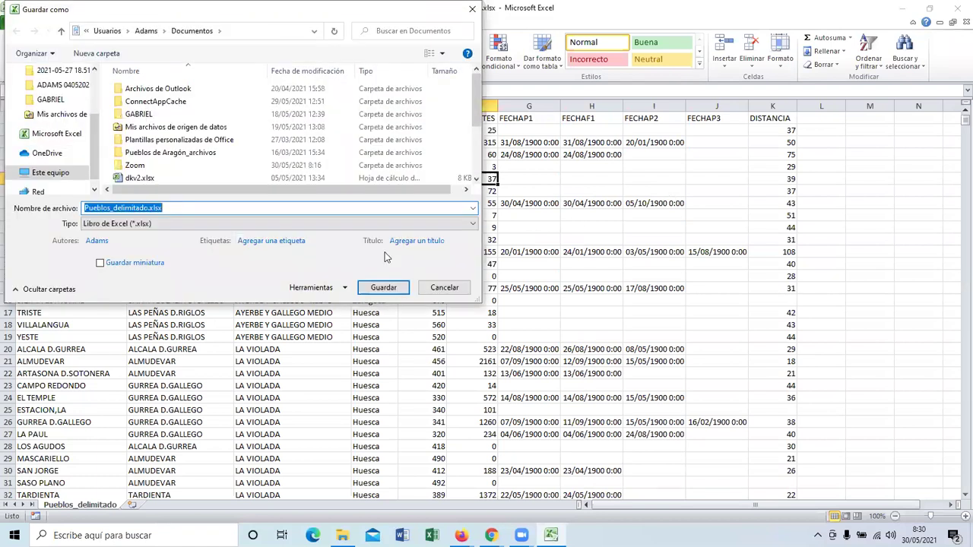
pyautogui.click(183, 222)
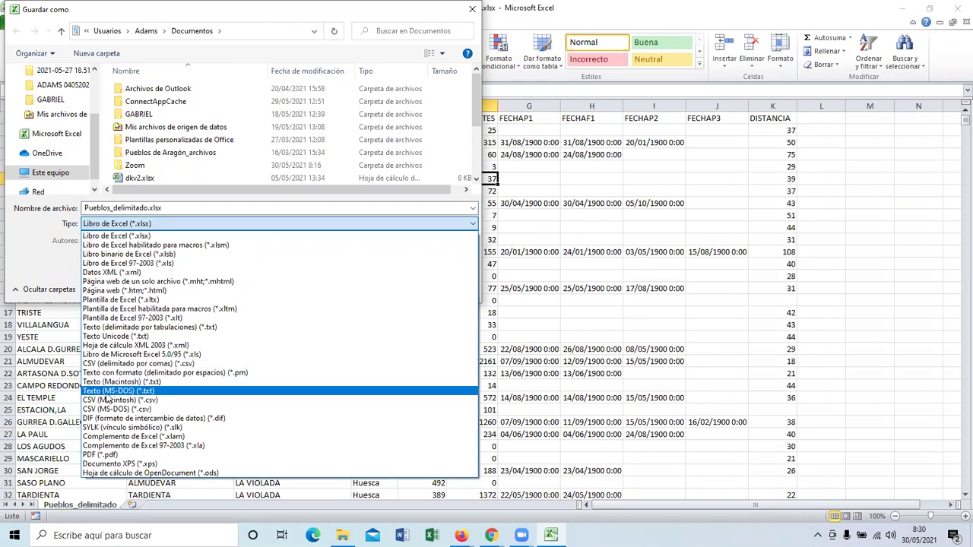
pyautogui.click(119, 392)
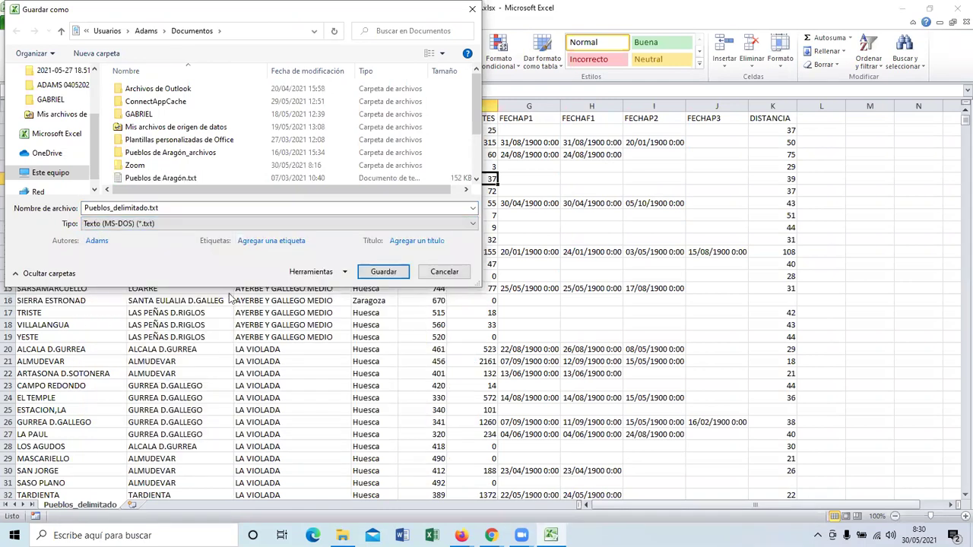
# Step: Name the copy Pueblos_formatotexto.txt and save it, agreeing to keep the text format without the incompatible features
pyautogui.doubleClick(149, 208)
pyautogui.click(150, 208)
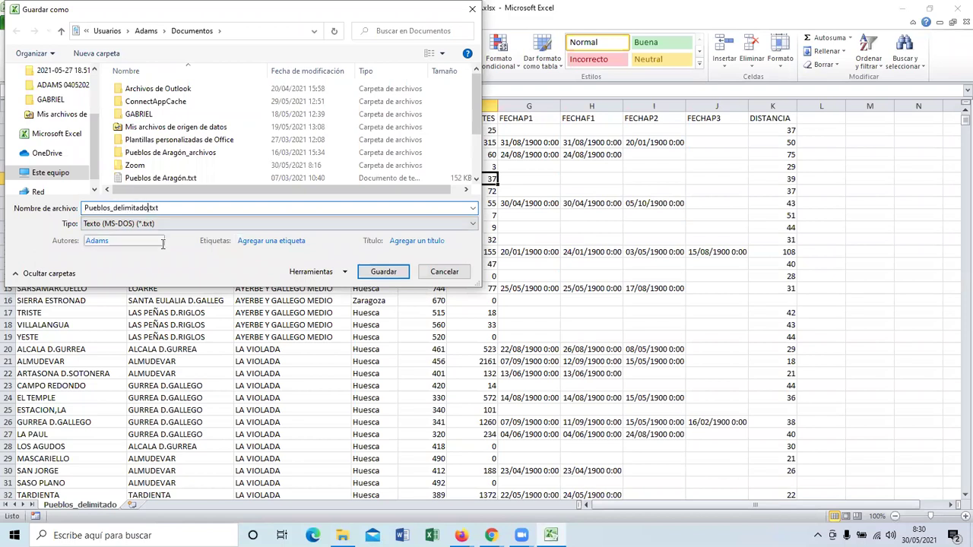
pyautogui.press('BackSpace')
pyautogui.press('BackSpace')
pyautogui.press('BackSpace')
pyautogui.press('BackSpace')
pyautogui.press('BackSpace')
pyautogui.press('BackSpace')
pyautogui.press('BackSpace')
pyautogui.press('BackSpace')
pyautogui.press('BackSpace')
pyautogui.press('BackSpace')
pyautogui.write('formatotext')
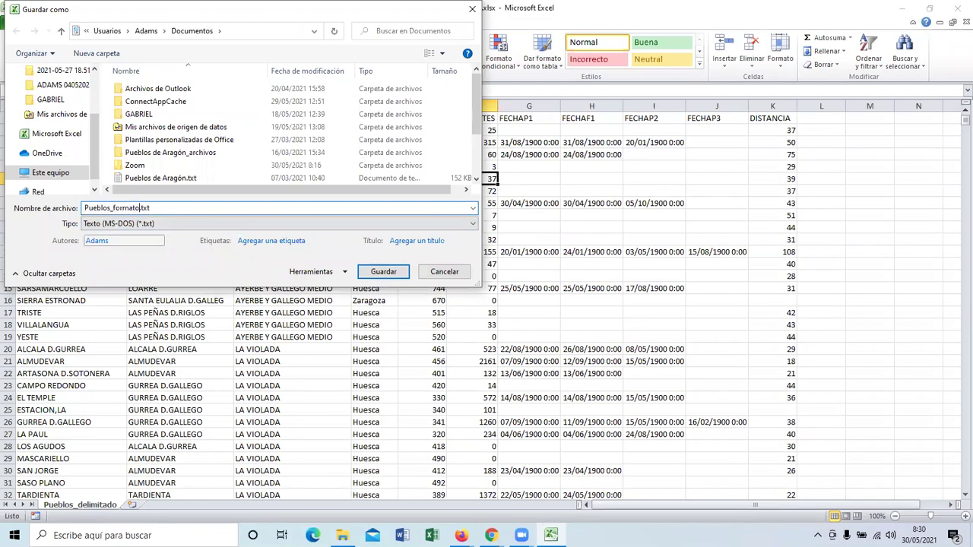
pyautogui.write('o')
pyautogui.click(388, 278)
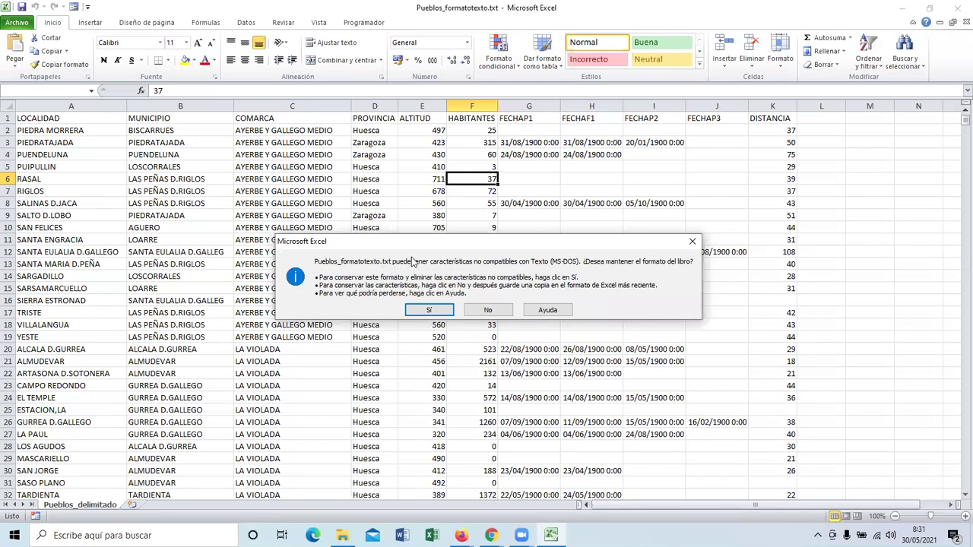
pyautogui.click(428, 310)
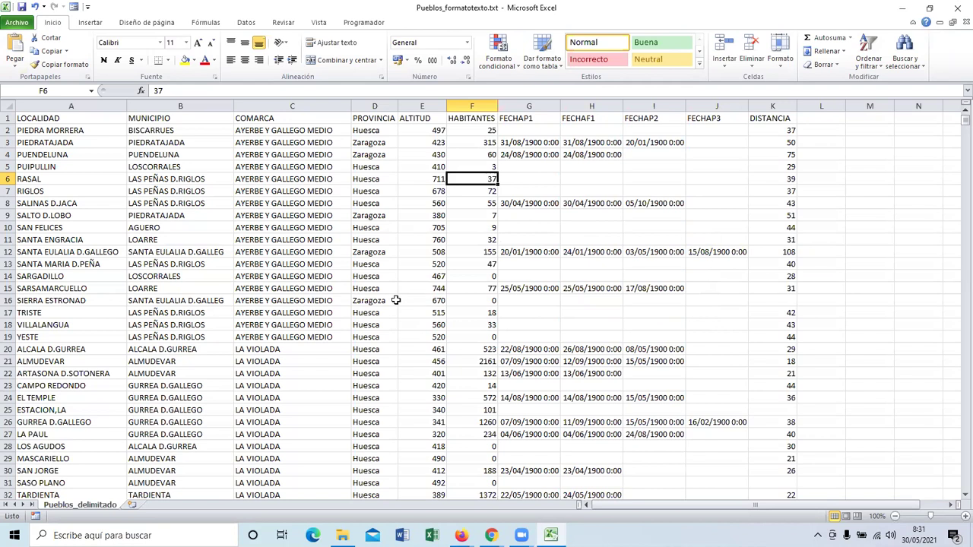
# Step: Switch to the Documents folder in File Explorer and open Pueblos_formatotexto.txt with Bloc de notas
pyautogui.hotkey('alt', 'Tab')
pyautogui.click(361, 223)
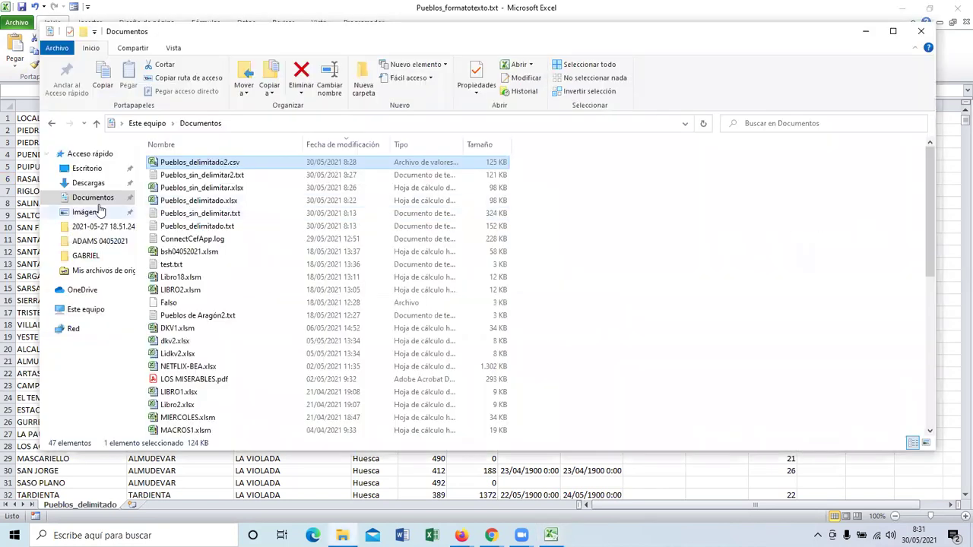
pyautogui.click(182, 163)
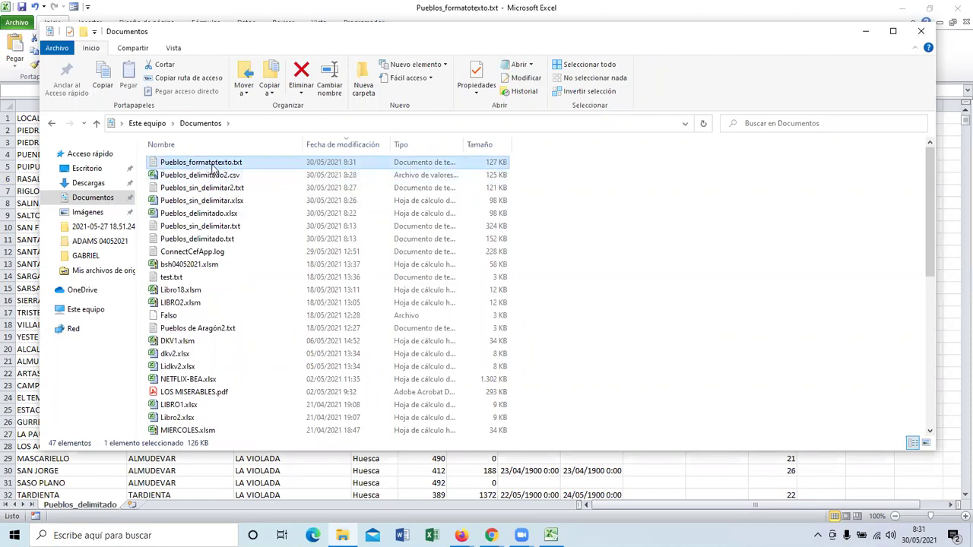
pyautogui.rightClick(215, 168)
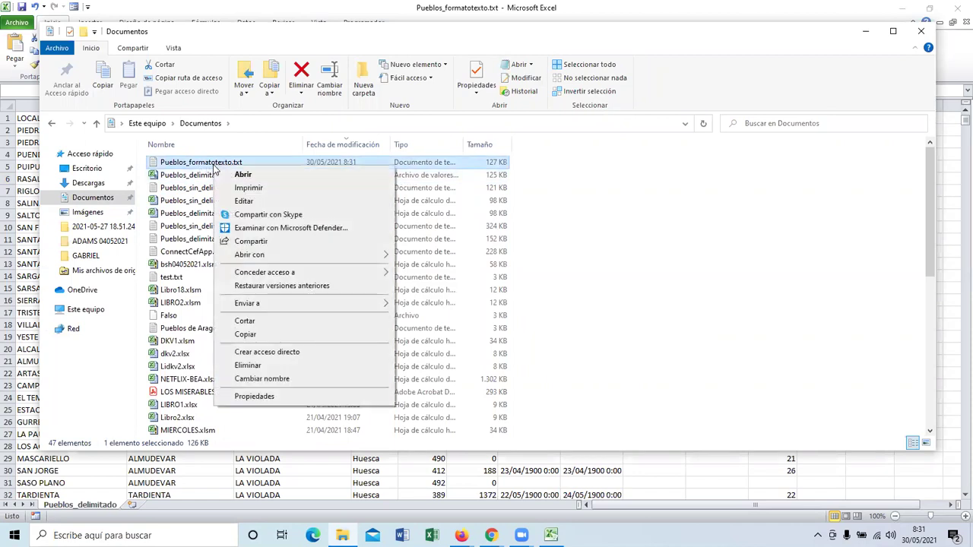
pyautogui.moveTo(334, 255)
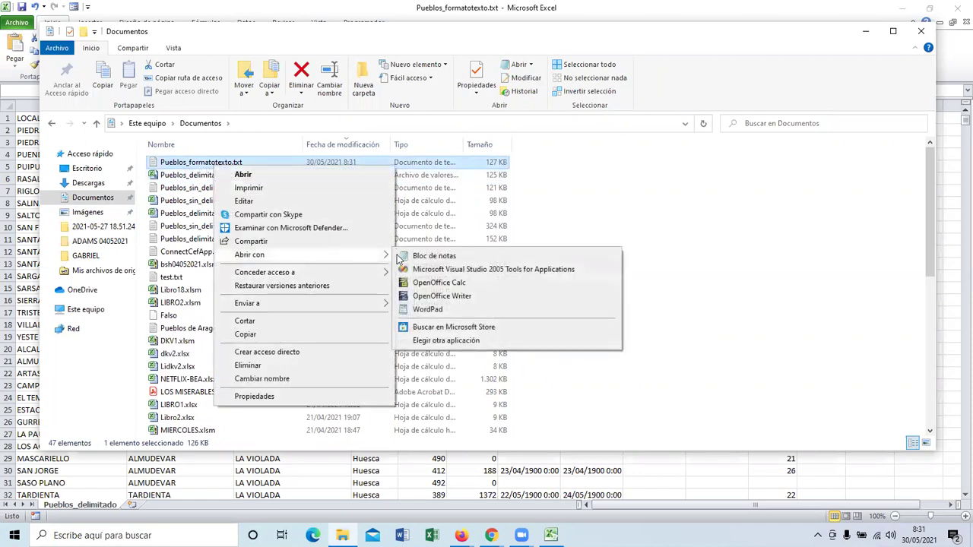
pyautogui.click(424, 254)
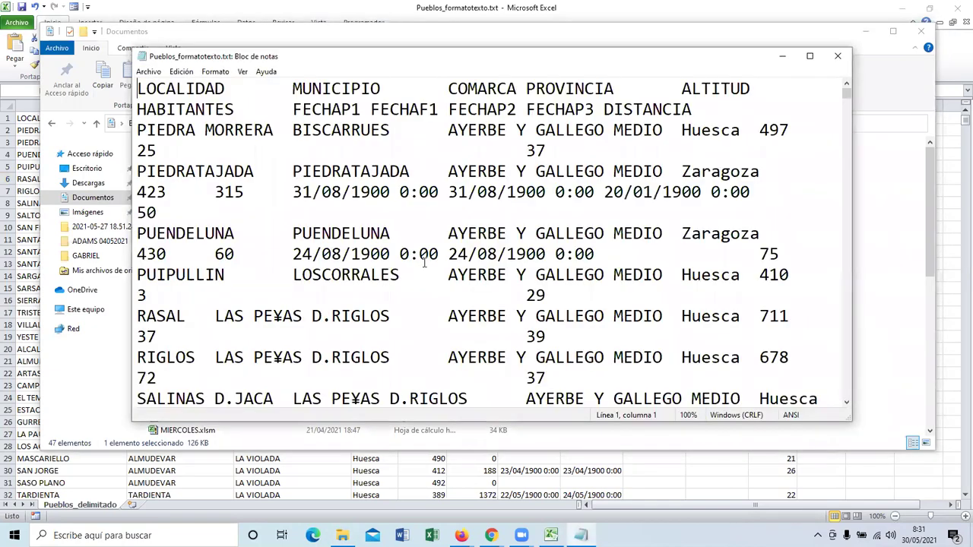
# Step: Examine how the exported columns and accented characters appear throughout the text file, close it, and return to the Excel workbook
pyautogui.doubleClick(483, 60)
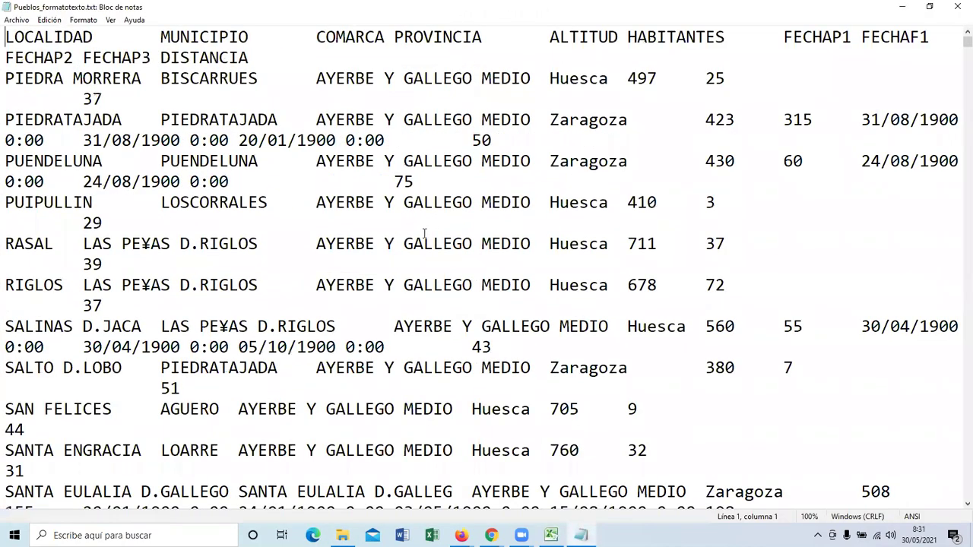
pyautogui.scroll(-10, 413, 228)
pyautogui.scroll(-20, 413, 225)
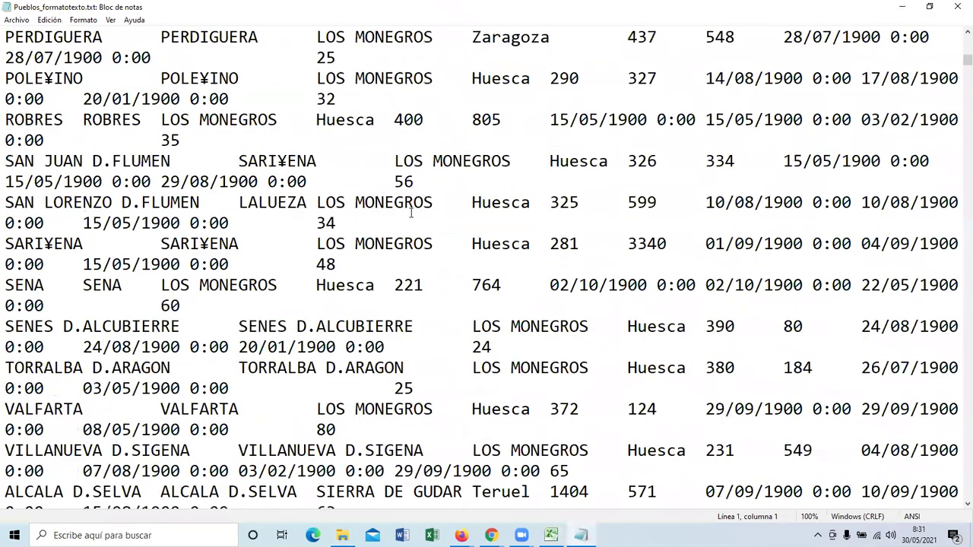
pyautogui.scroll(-20, 409, 214)
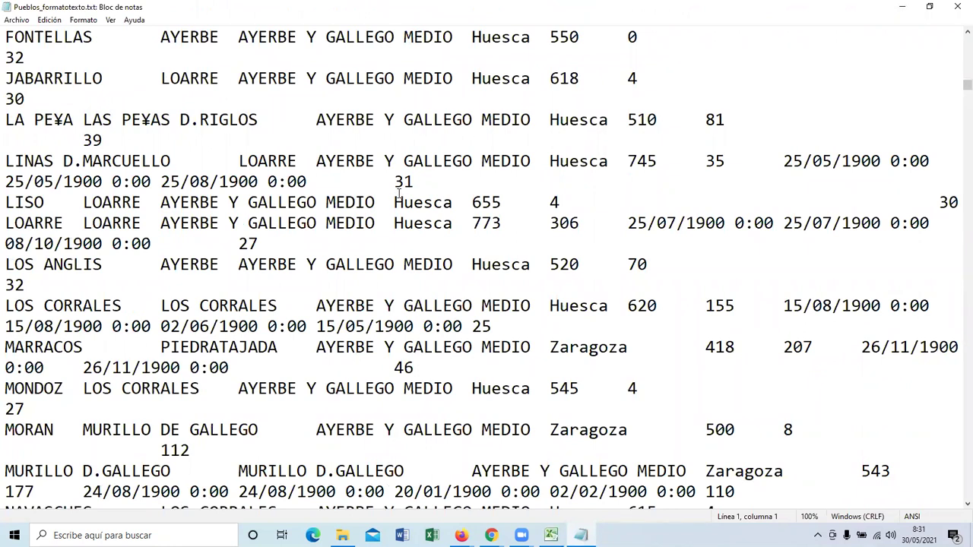
pyautogui.click(957, 6)
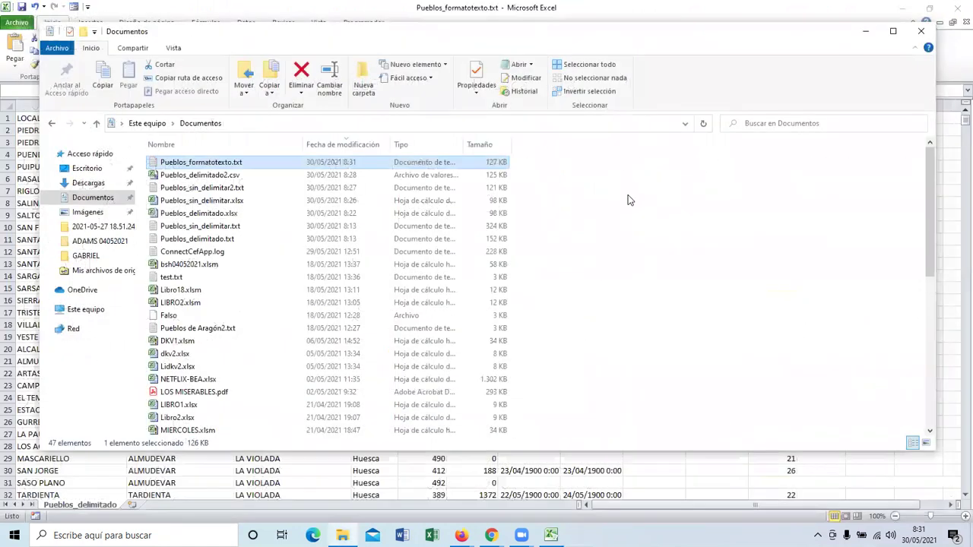
pyautogui.click(35, 284)
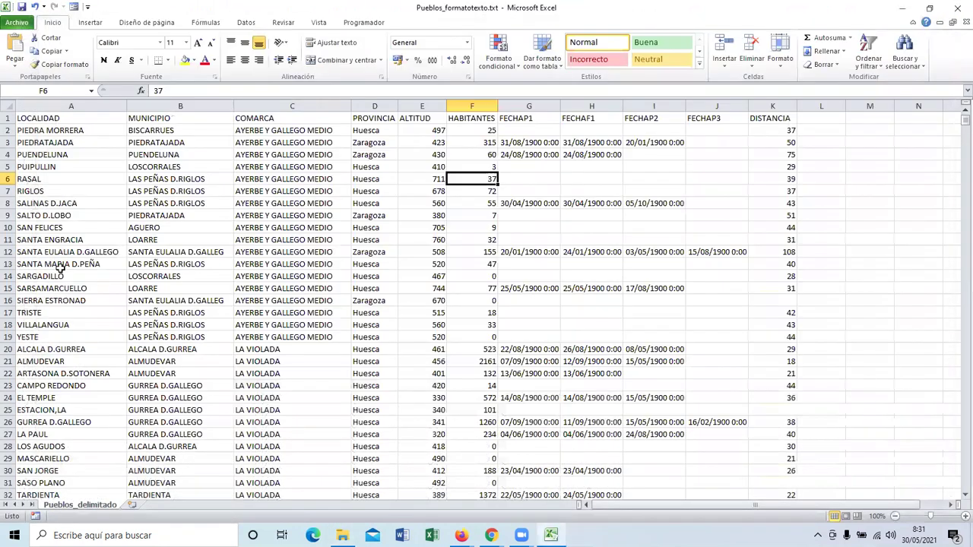
# Step: Close Pueblos_formatotexto.txt without saving the changes and reopen the recent workbook Pueblos_delimitado.xlsx
pyautogui.click(20, 25)
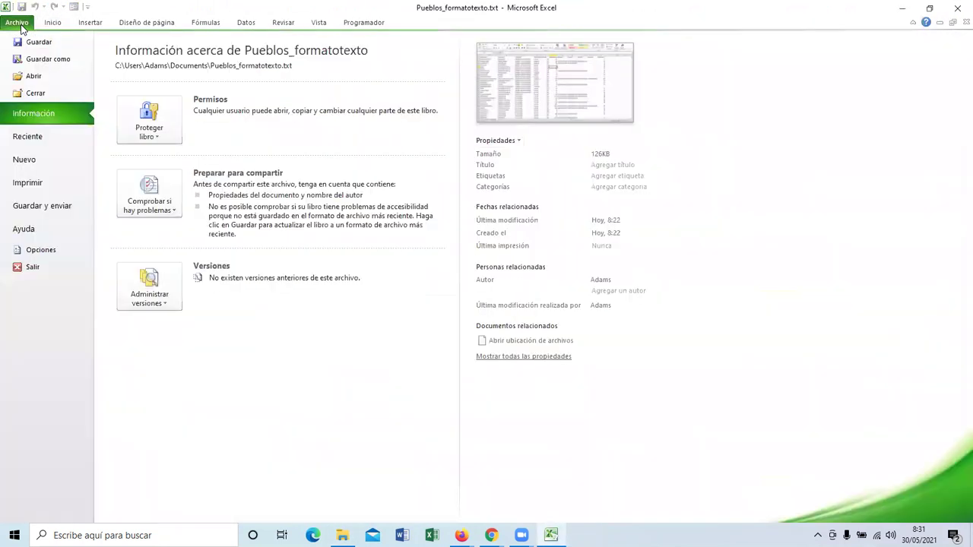
pyautogui.click(36, 92)
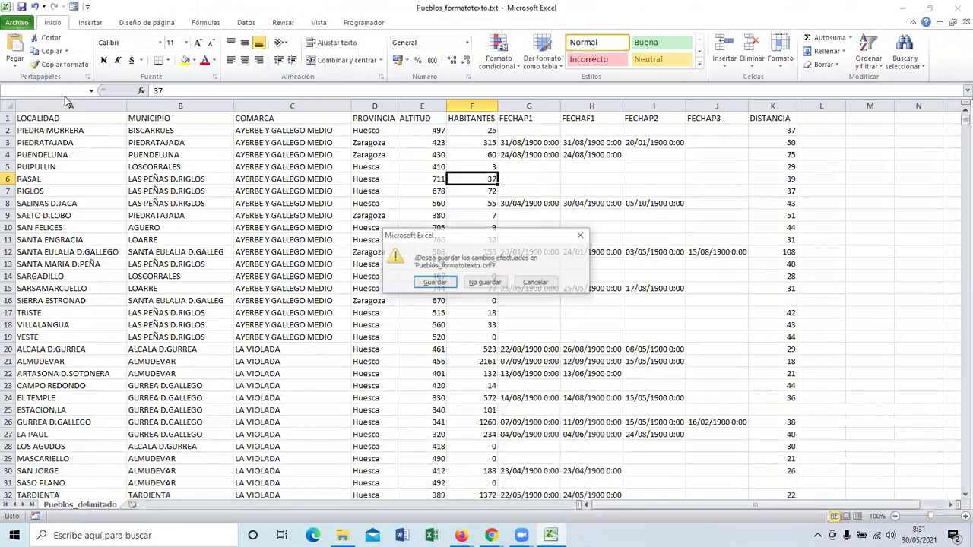
pyautogui.click(487, 282)
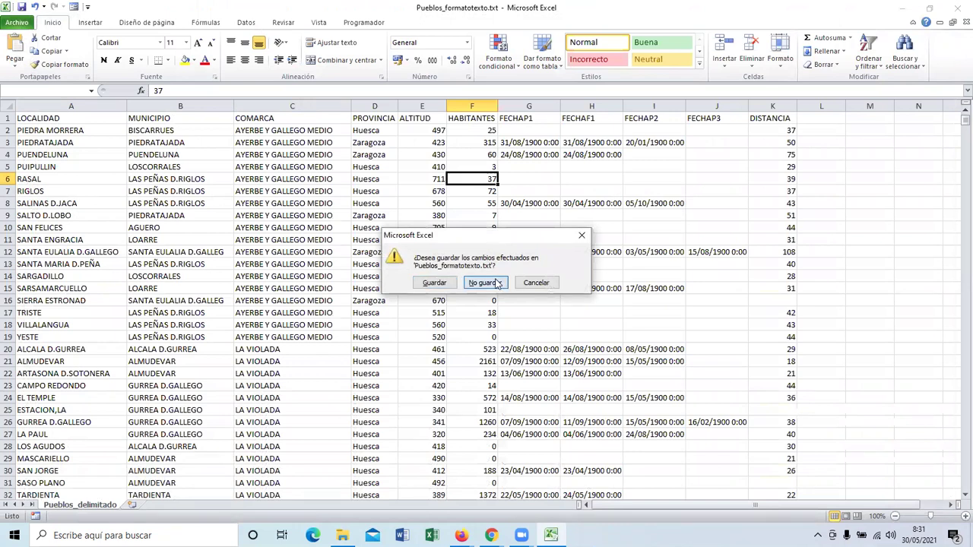
pyautogui.click(10, 24)
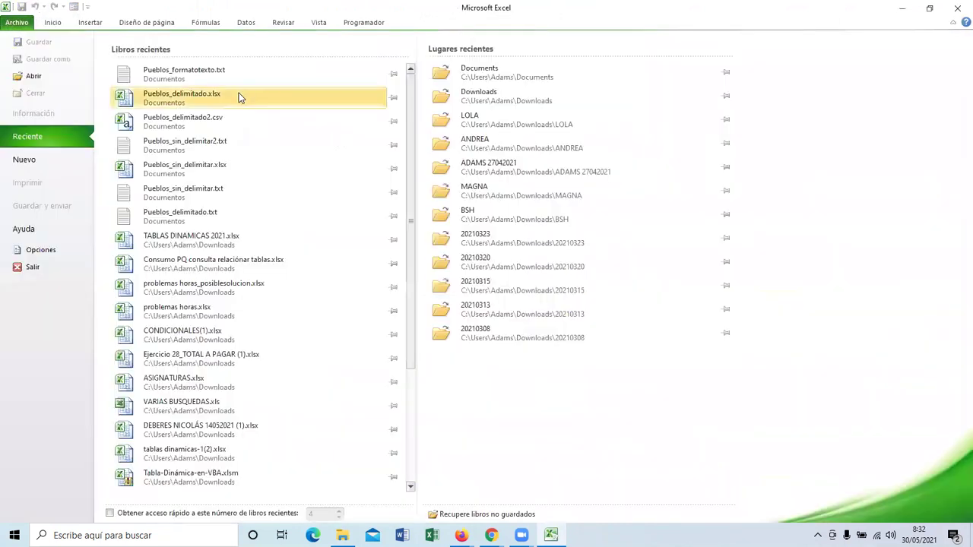
pyautogui.click(192, 95)
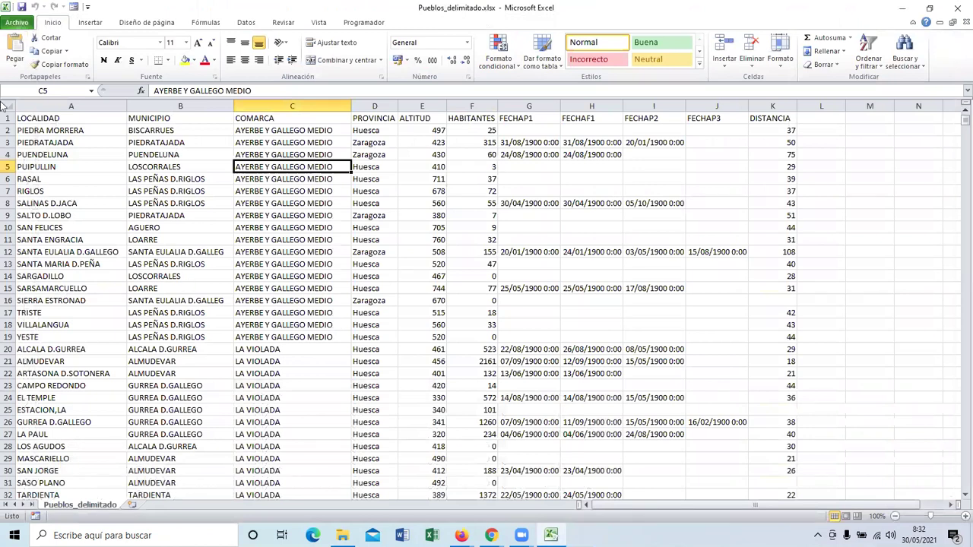
# Step: Start saving a copy of Pueblos_delimitado.xlsx with the file type CSV (MS-DOS) (*.csv)
pyautogui.click(14, 24)
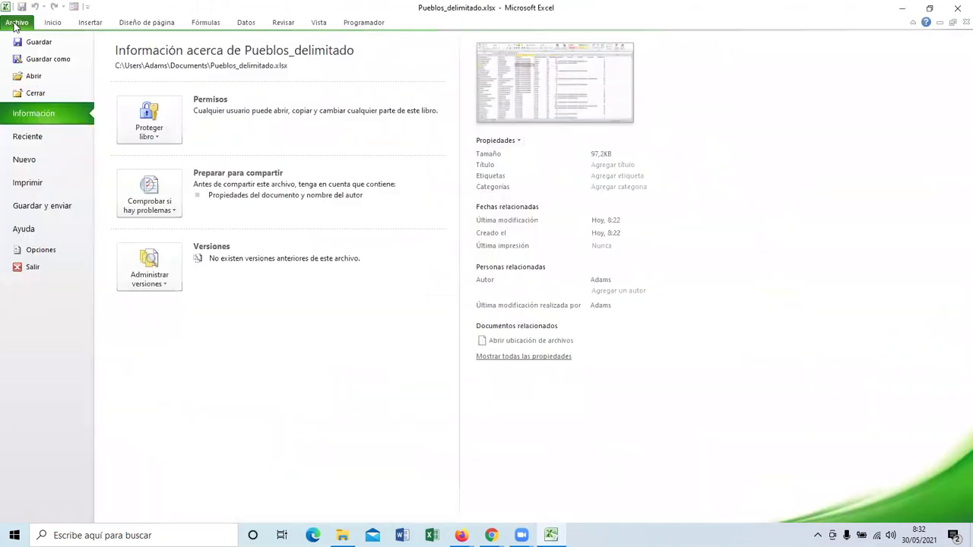
pyautogui.click(46, 60)
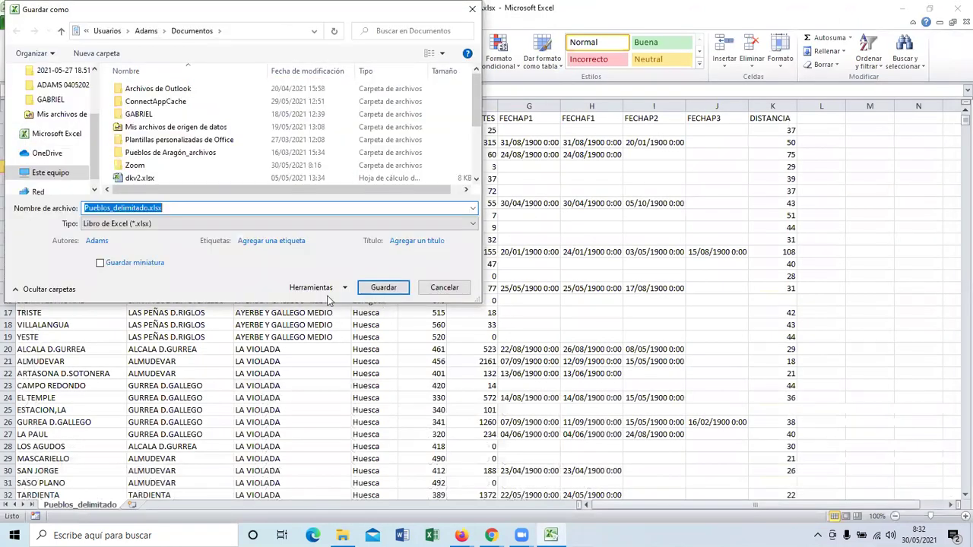
pyautogui.click(162, 227)
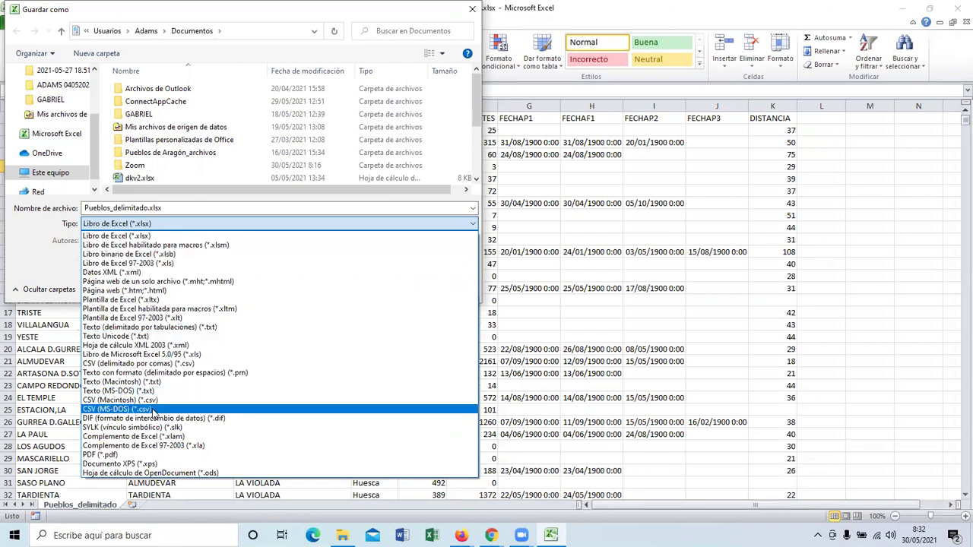
pyautogui.click(153, 410)
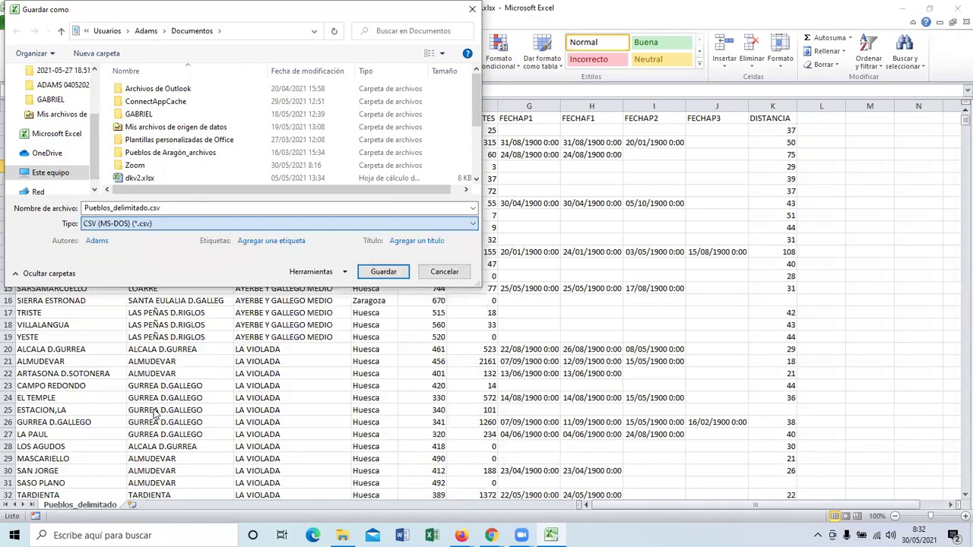
# Step: Name the copy Pueblos_formatocsv.csv and save it, agreeing to keep the CSV format without the incompatible features
pyautogui.click(146, 209)
pyautogui.click(149, 209)
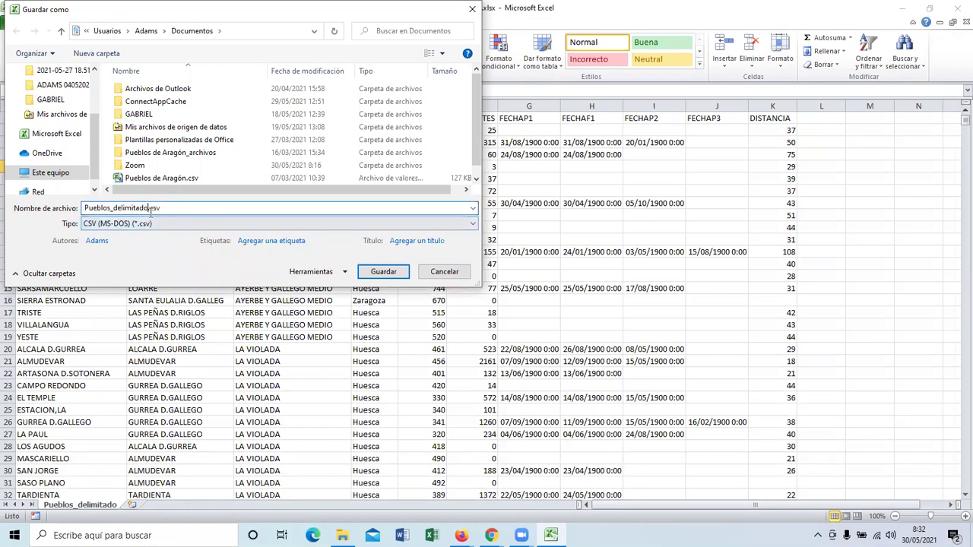
pyautogui.press('BackSpace')
pyautogui.press('BackSpace')
pyautogui.press('BackSpace')
pyautogui.press('BackSpace')
pyautogui.press('BackSpace')
pyautogui.press('BackSpace')
pyautogui.press('BackSpace')
pyautogui.press('BackSpace')
pyautogui.press('BackSpace')
pyautogui.press('BackSpace')
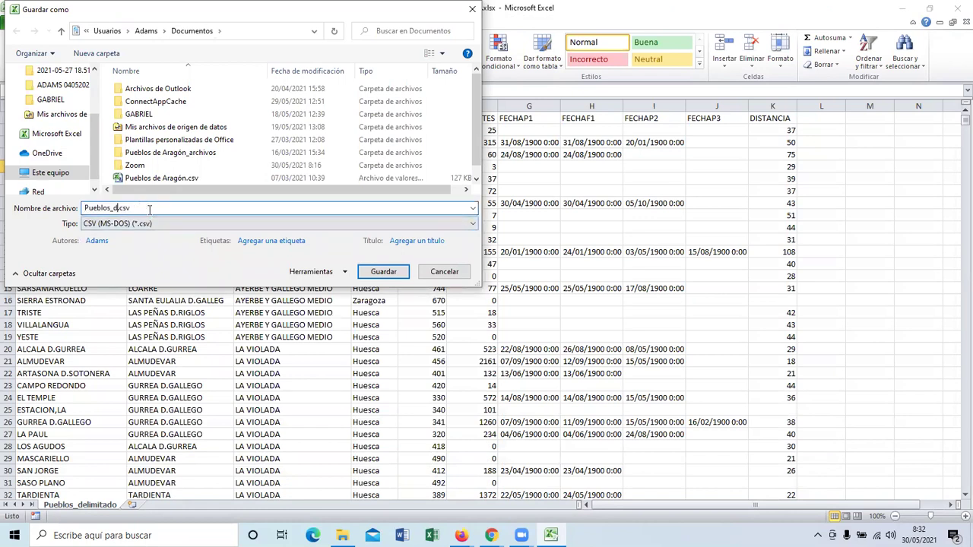
pyautogui.write('formatocsv')
pyautogui.click(383, 271)
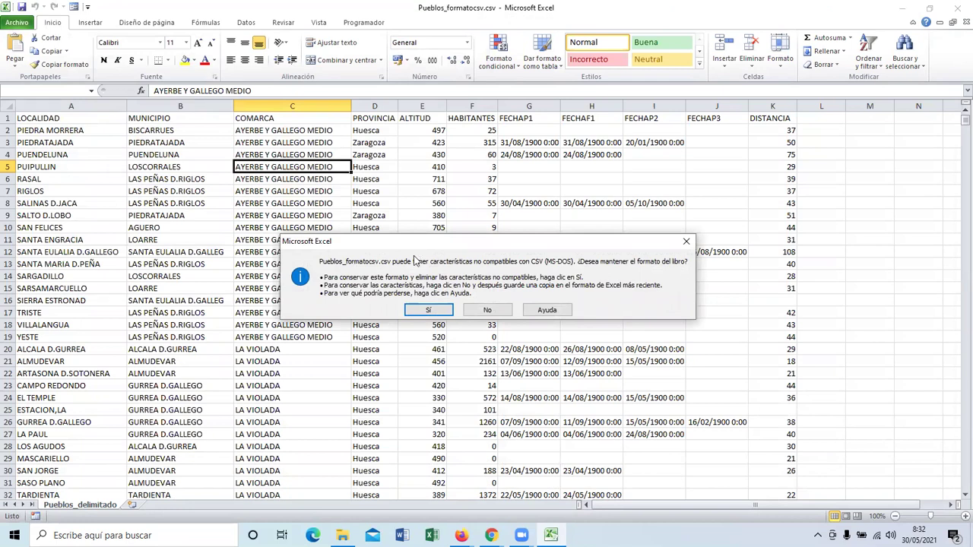
pyautogui.click(429, 311)
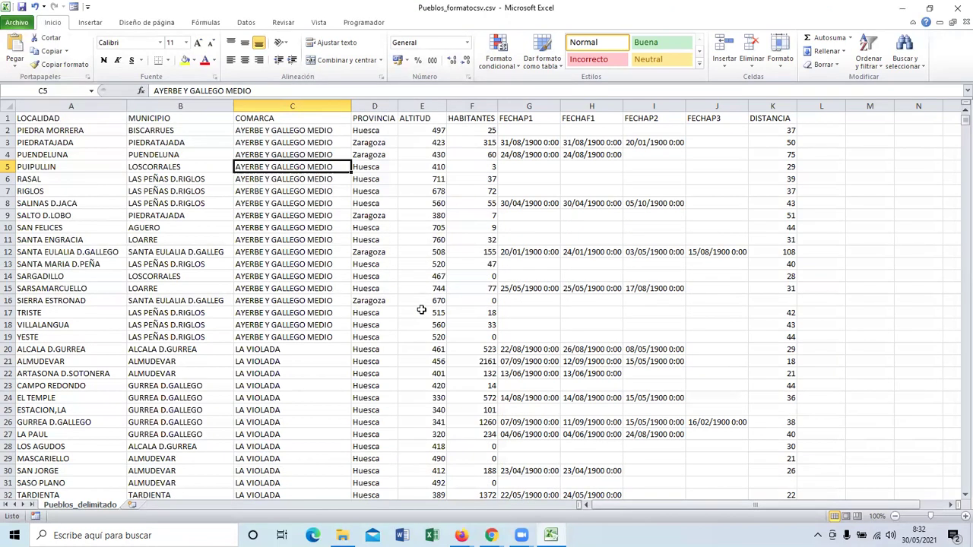
# Step: Switch to the Documents folder in File Explorer and open Pueblos_formatocsv.csv with Bloc de notas
pyautogui.hotkey('alt', 'Tab')
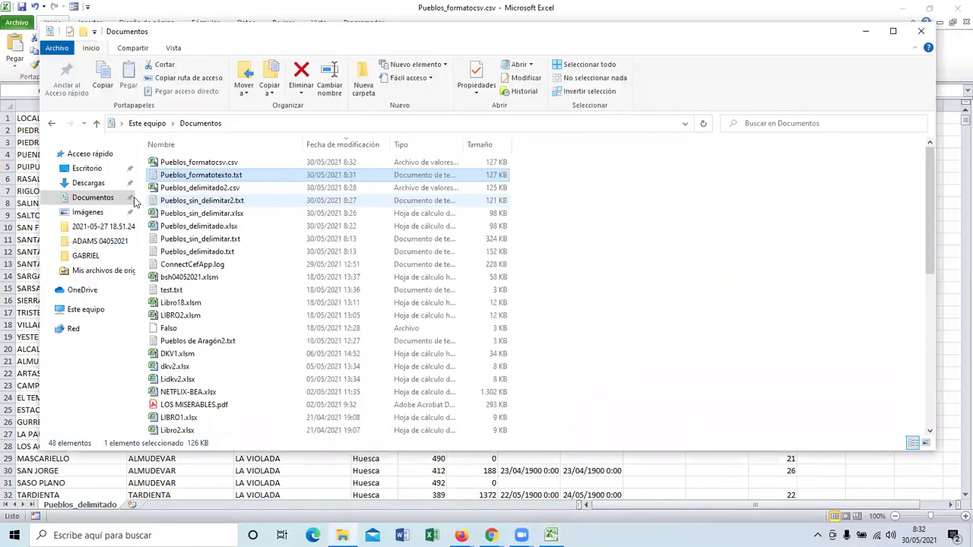
pyautogui.click(91, 197)
pyautogui.click(212, 164)
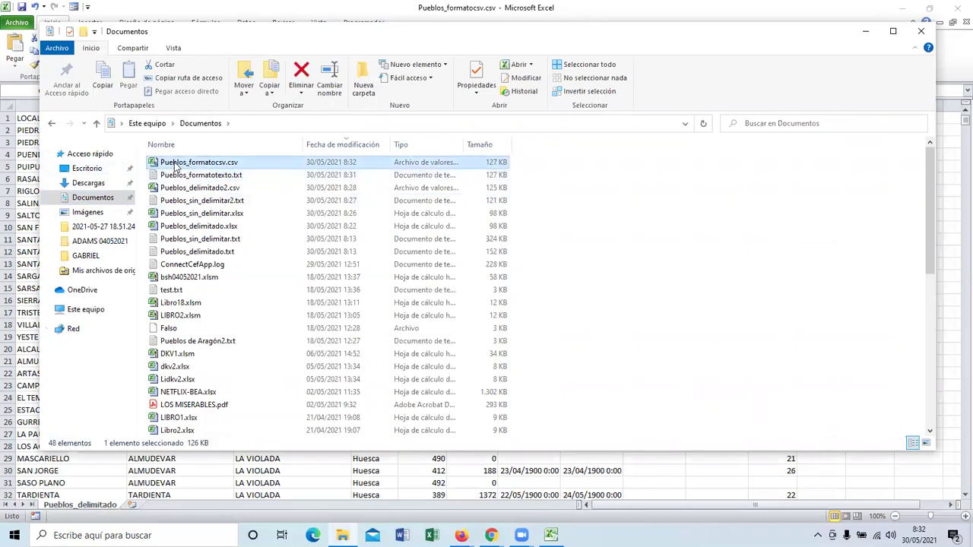
pyautogui.rightClick(184, 162)
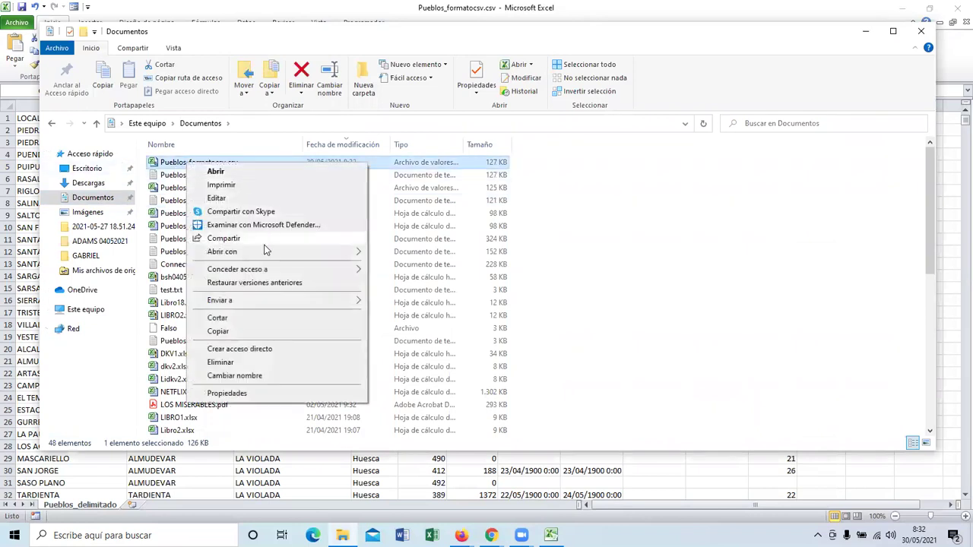
pyautogui.moveTo(268, 251)
pyautogui.click(388, 252)
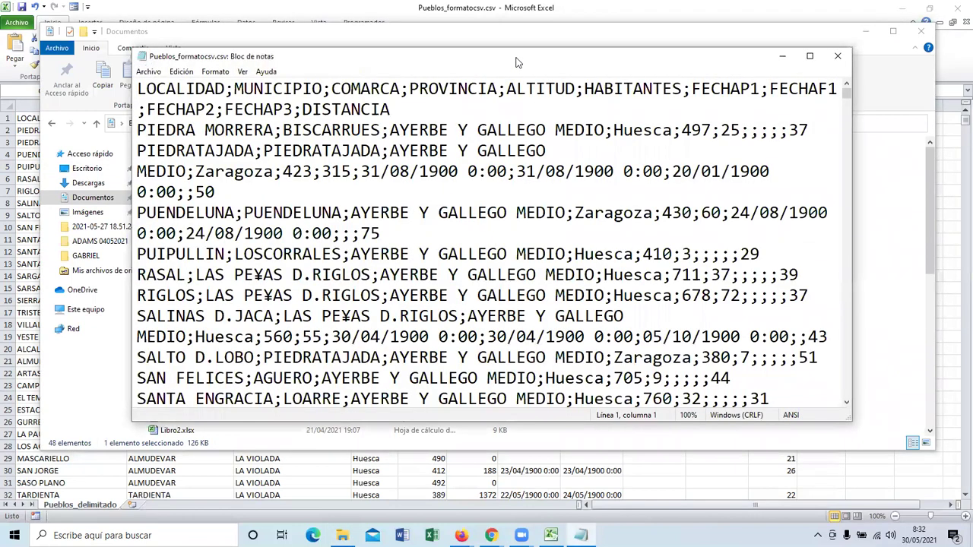
# Step: Maximize the text window, examine the field separators and special characters throughout the CSV file, and close it
pyautogui.doubleClick(515, 63)
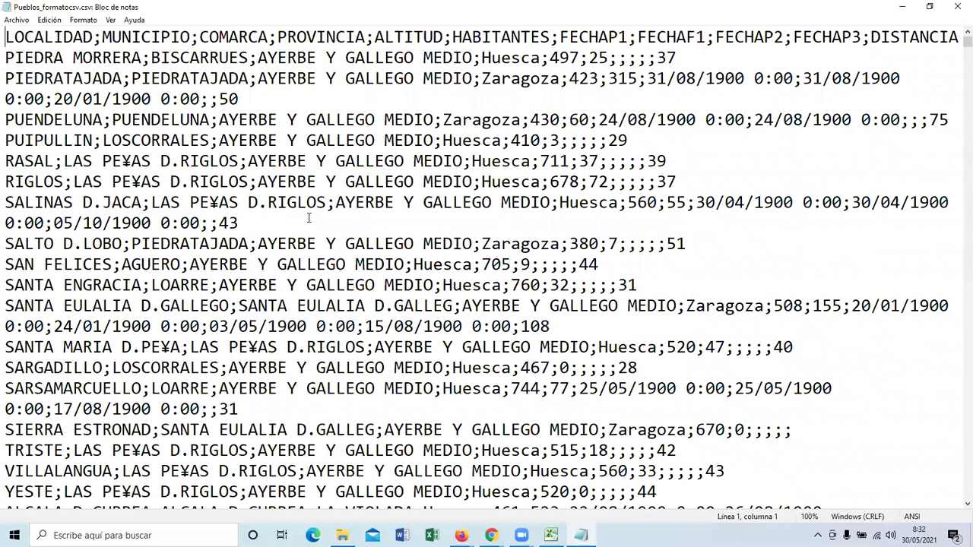
pyautogui.moveTo(334, 202); pyautogui.dragTo(327, 202)
pyautogui.moveTo(221, 202); pyautogui.dragTo(210, 202)
pyautogui.scroll(-9, 320, 225)
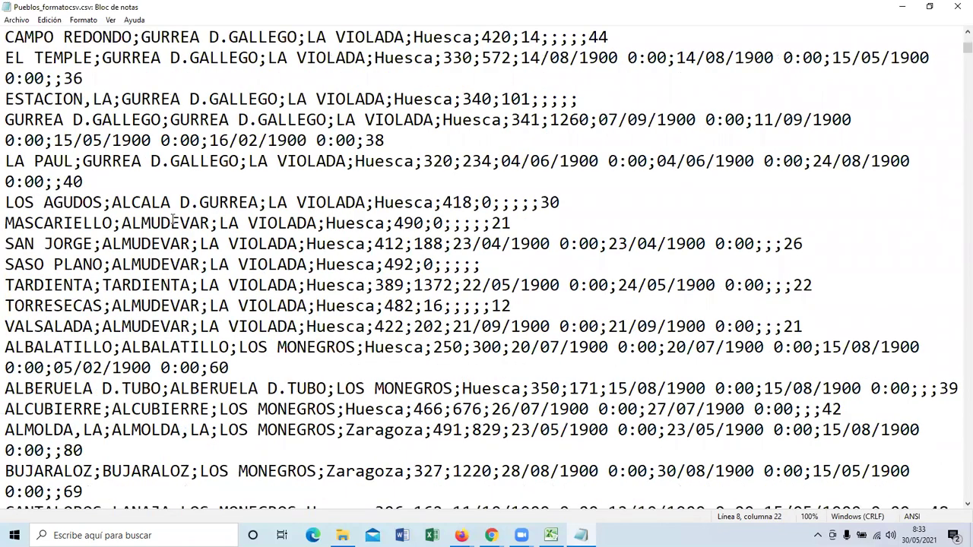
pyautogui.scroll(-18, 174, 221)
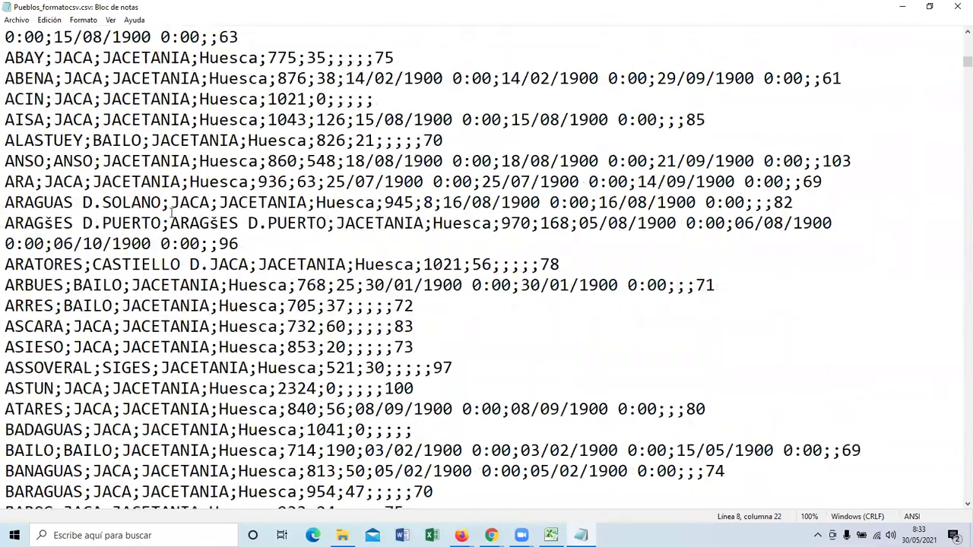
pyautogui.scroll(-15, 172, 214)
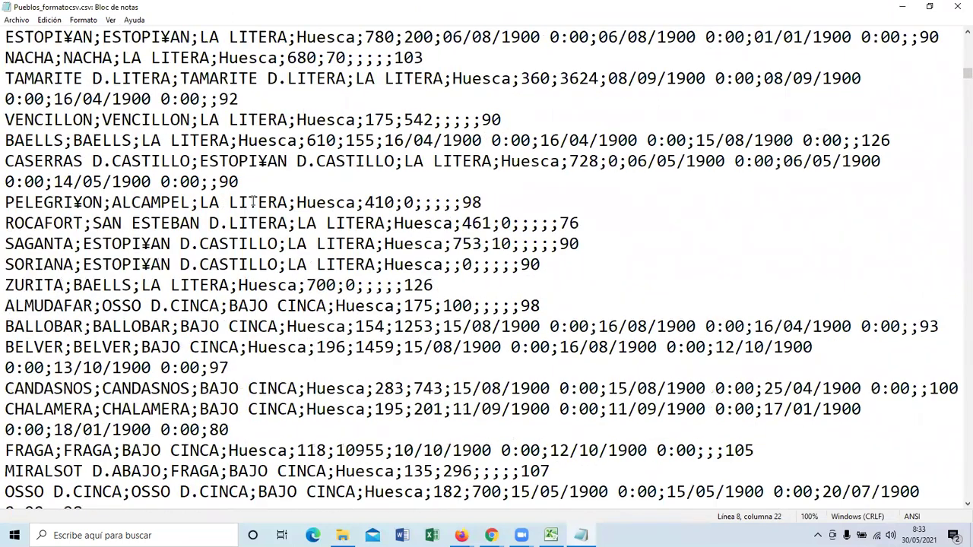
pyautogui.click(957, 7)
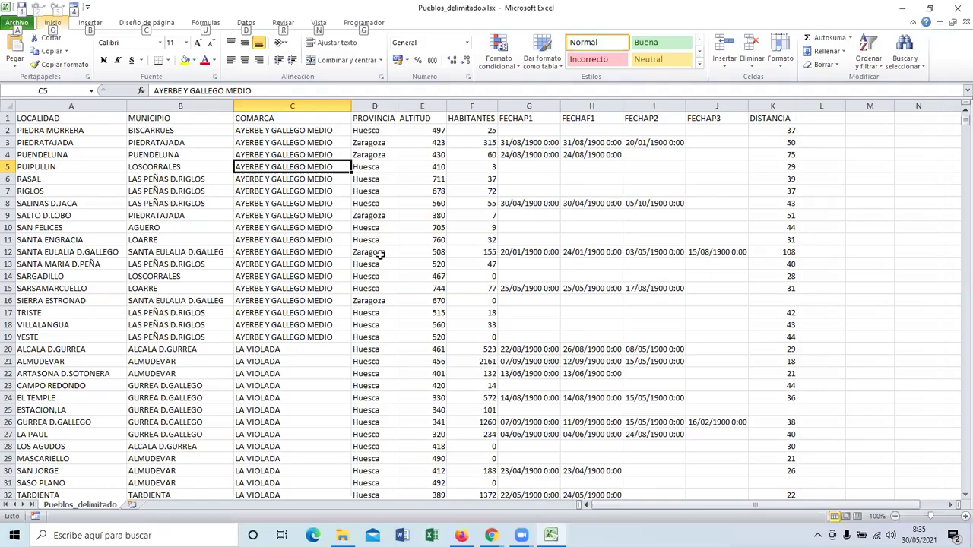
# Step: Start saving Pueblos_delimitado.xlsx as a Página web (*.htm;*.html) containing only the selected sheet (Selección: Hoja)
pyautogui.click(298, 230)
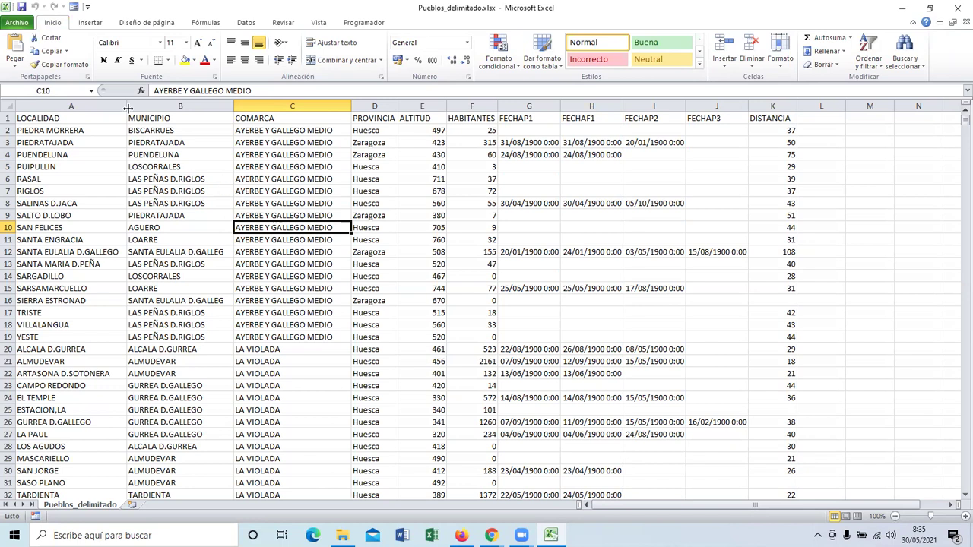
pyautogui.click(23, 25)
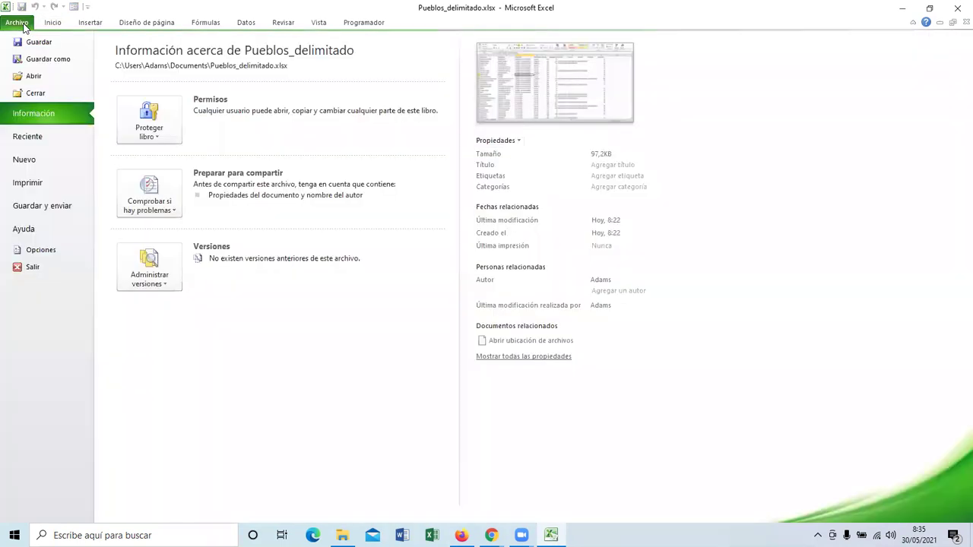
pyautogui.click(48, 58)
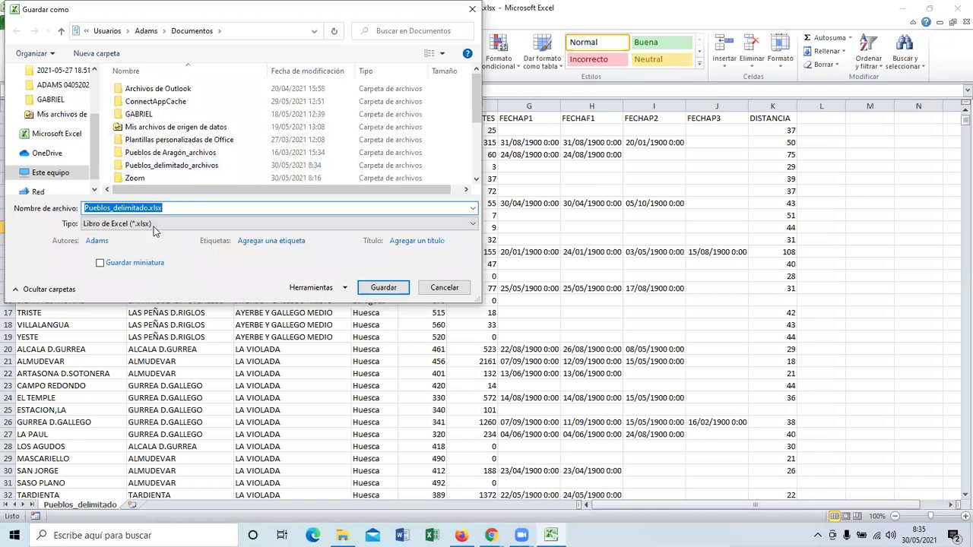
pyautogui.click(154, 225)
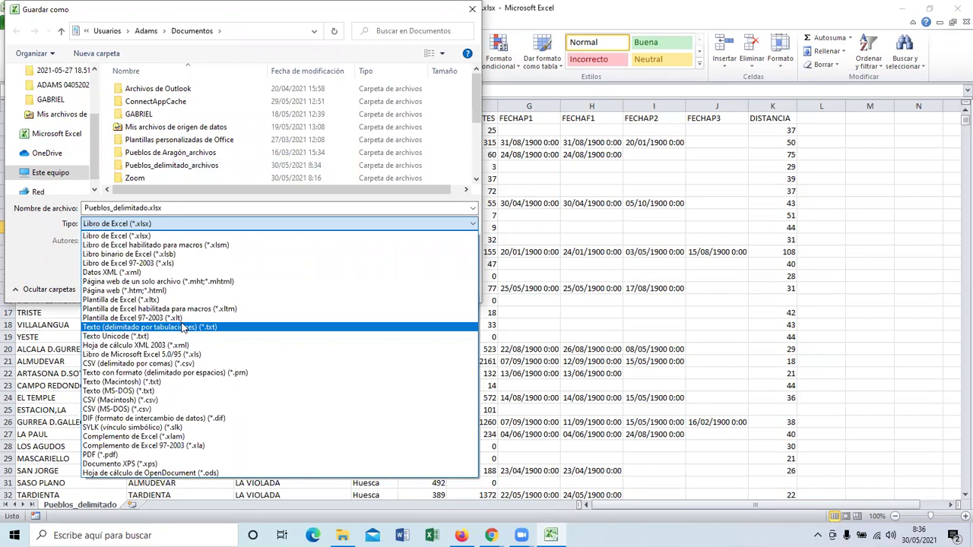
pyautogui.click(130, 294)
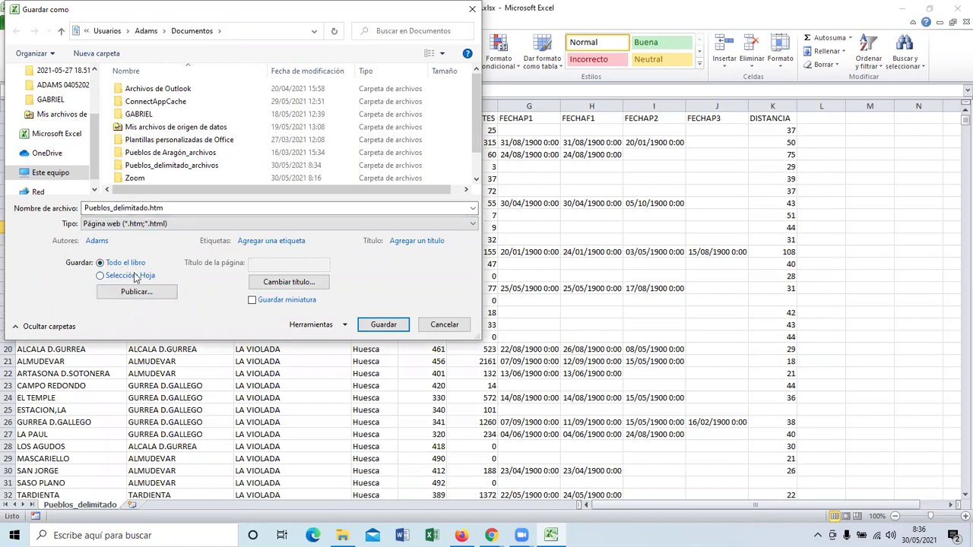
pyautogui.click(133, 277)
# Step: Keep the name Pueblos_delimitado.htm and publish the sheet's whole content as a web page, replacing the existing file
pyautogui.click(115, 208)
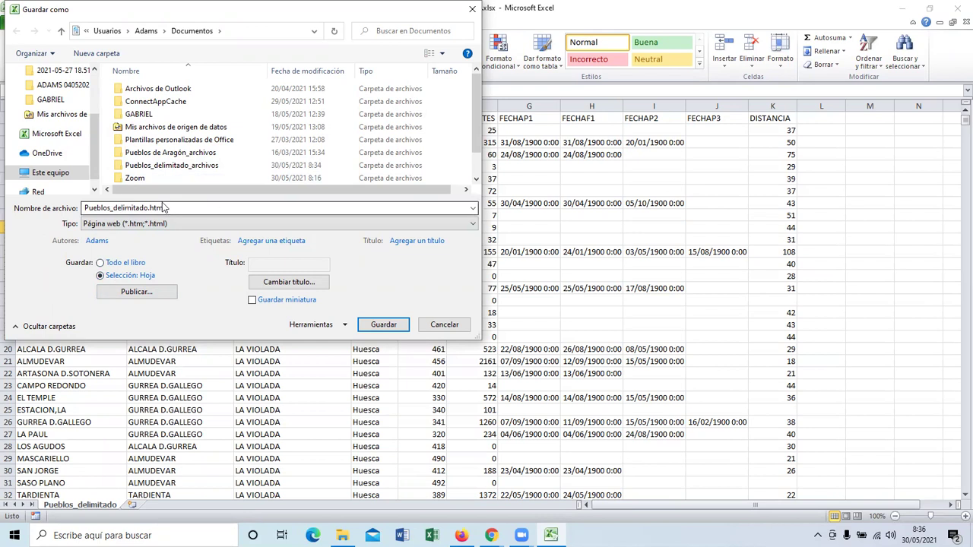
pyautogui.click(383, 325)
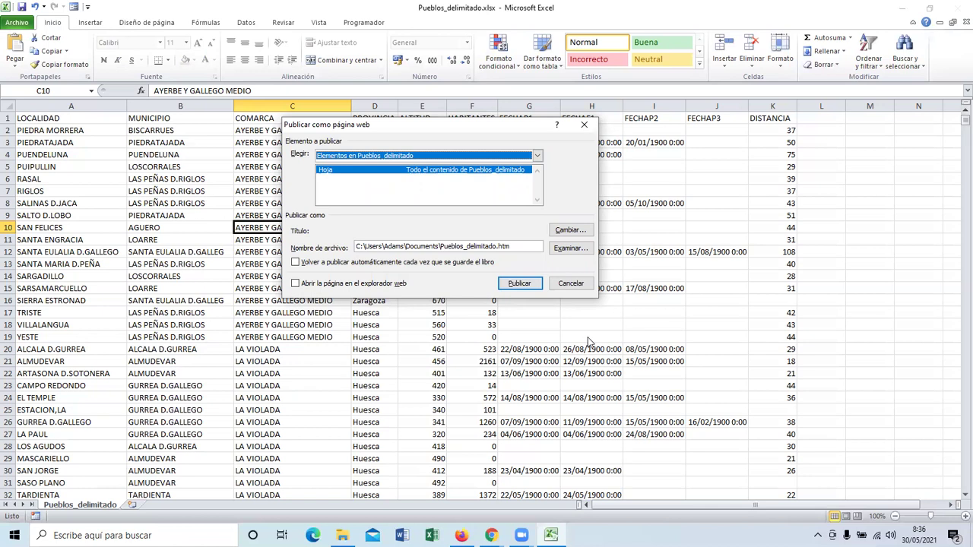
pyautogui.click(517, 283)
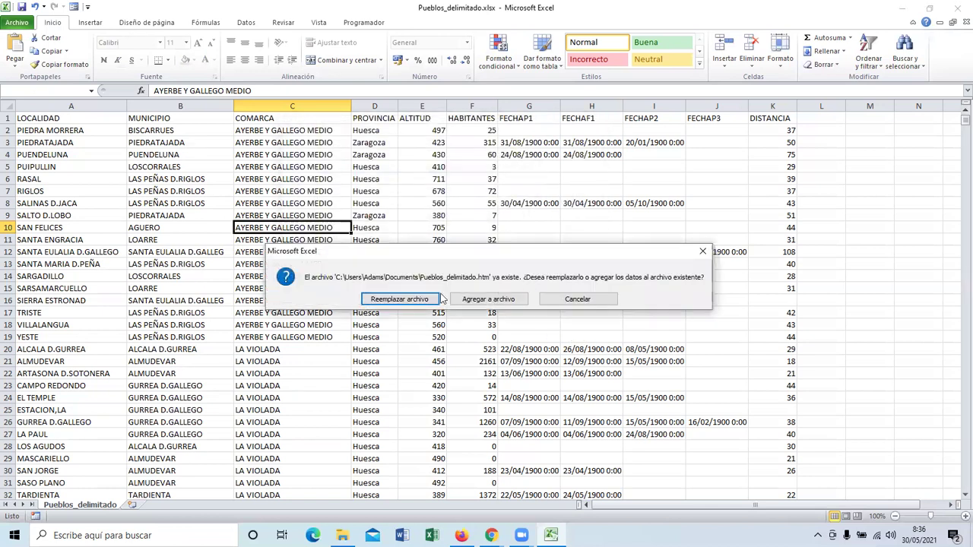
pyautogui.click(410, 300)
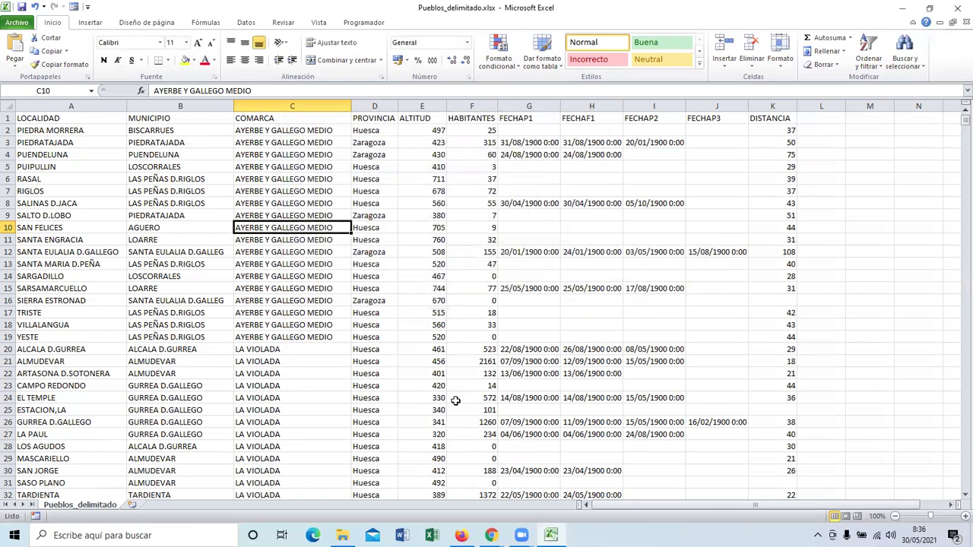
# Step: Switch to the Documents folder in File Explorer, open Pueblos_delimitado.htm with Firefox, and check the published table
pyautogui.click(342, 535)
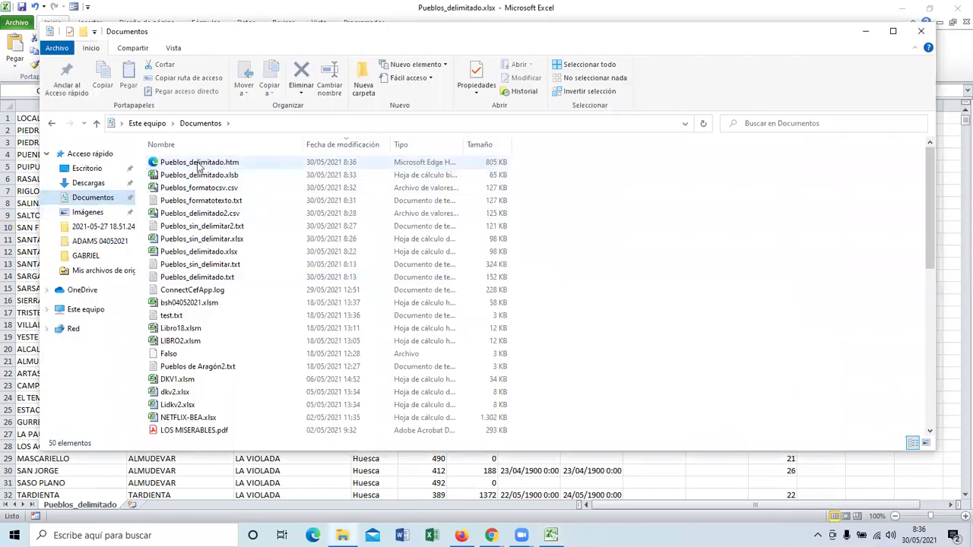
pyautogui.rightClick(198, 167)
pyautogui.moveTo(295, 239)
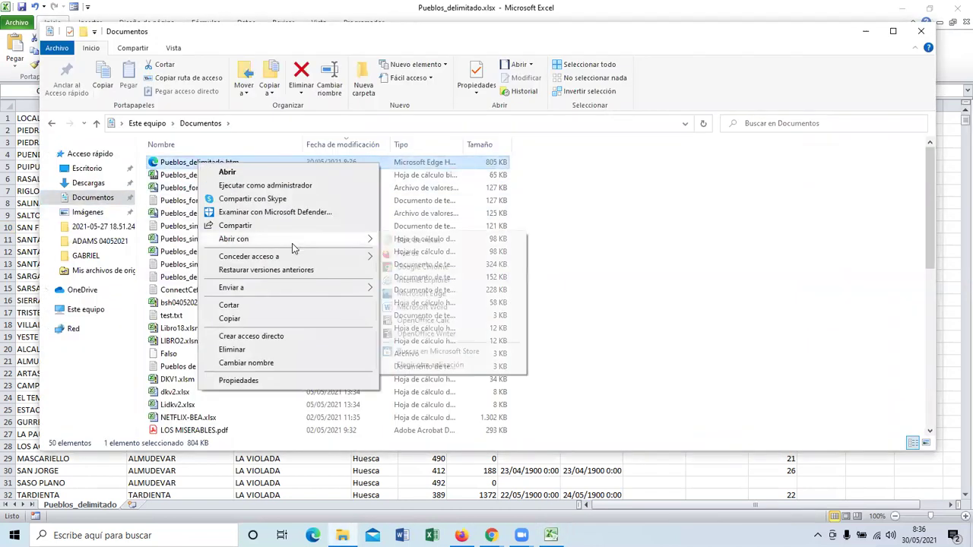
pyautogui.click(424, 253)
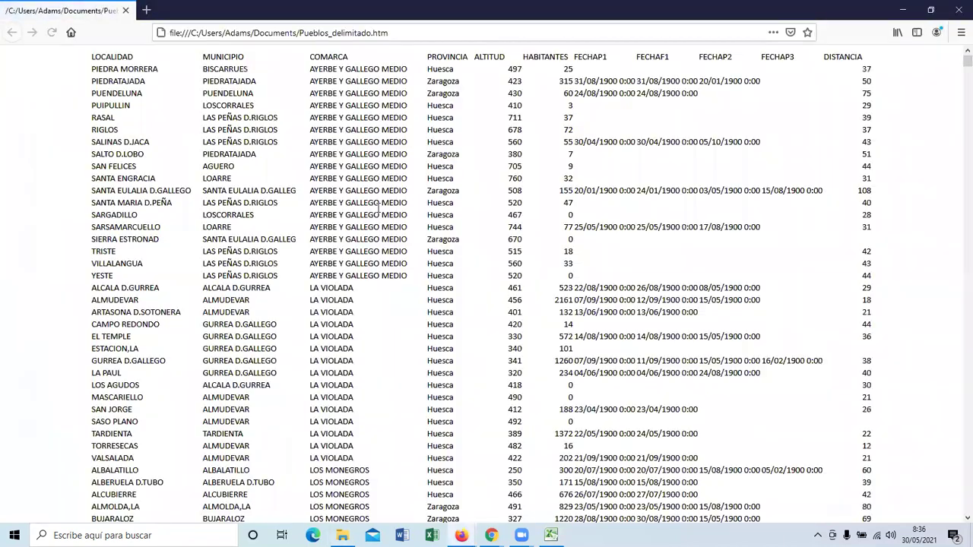
pyautogui.scroll(-5, 380, 204)
pyautogui.scroll(-20, 380, 204)
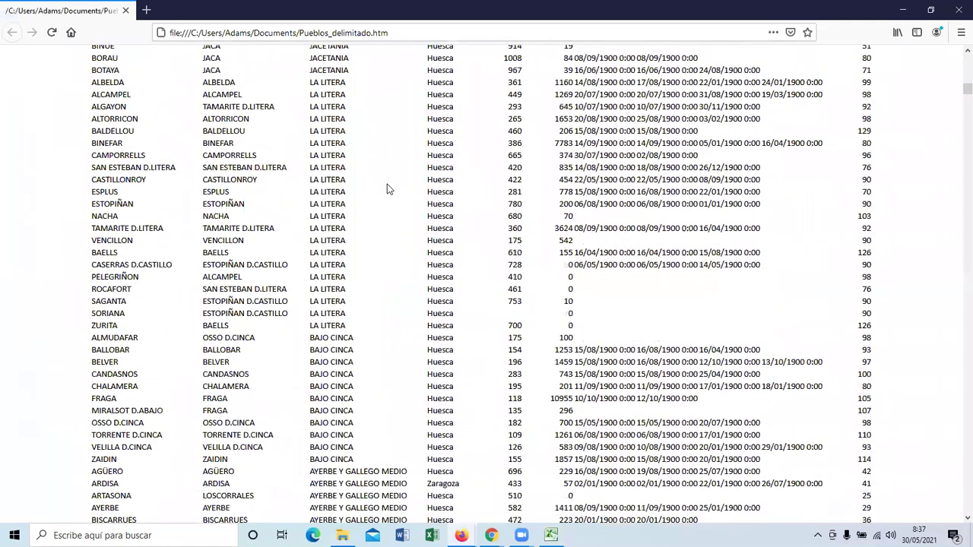
# Step: Open the source code of the published Pueblos_delimitado.htm page in Firefox and look through its head section and table rows
pyautogui.scroll(-10, 387, 189)
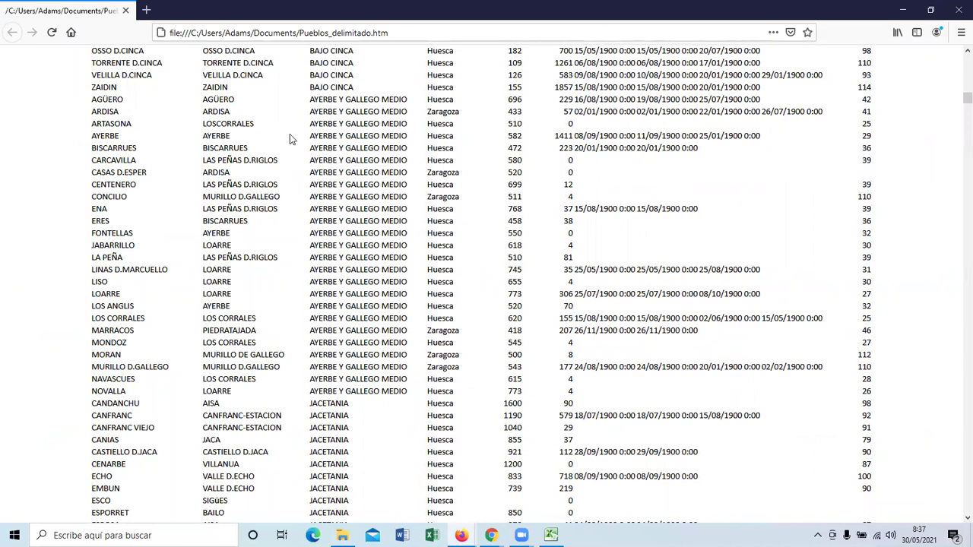
pyautogui.rightClick(289, 135)
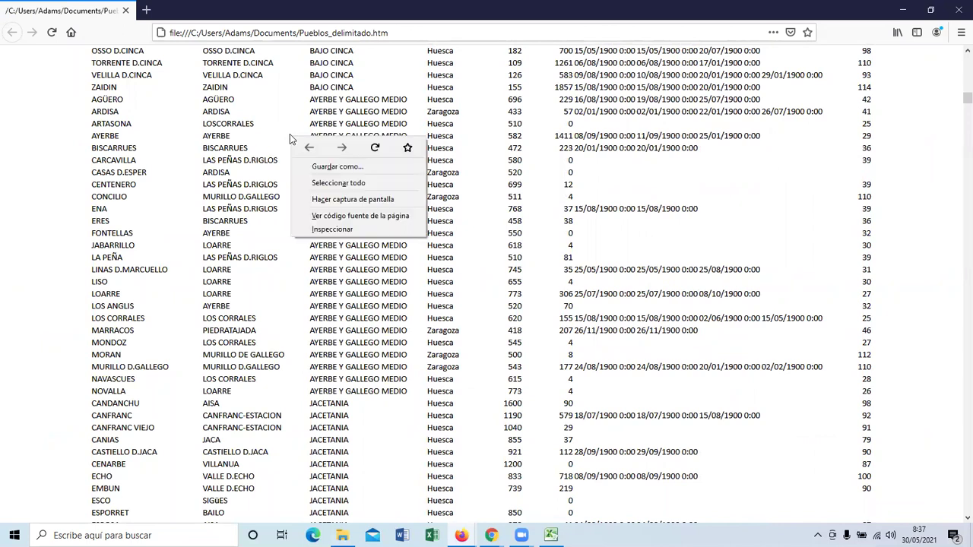
pyautogui.click(357, 216)
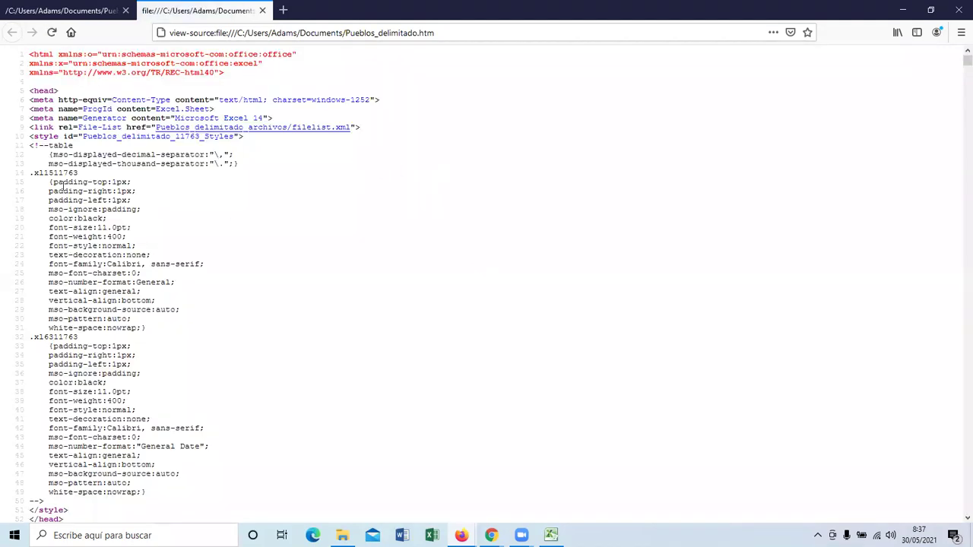
pyautogui.scroll(-10, 228, 183)
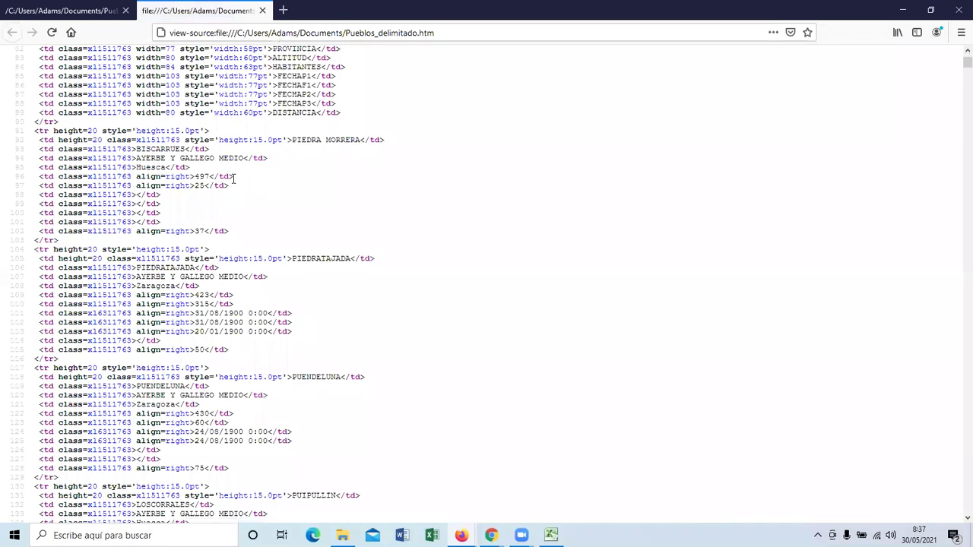
pyautogui.scroll(-12, 221, 172)
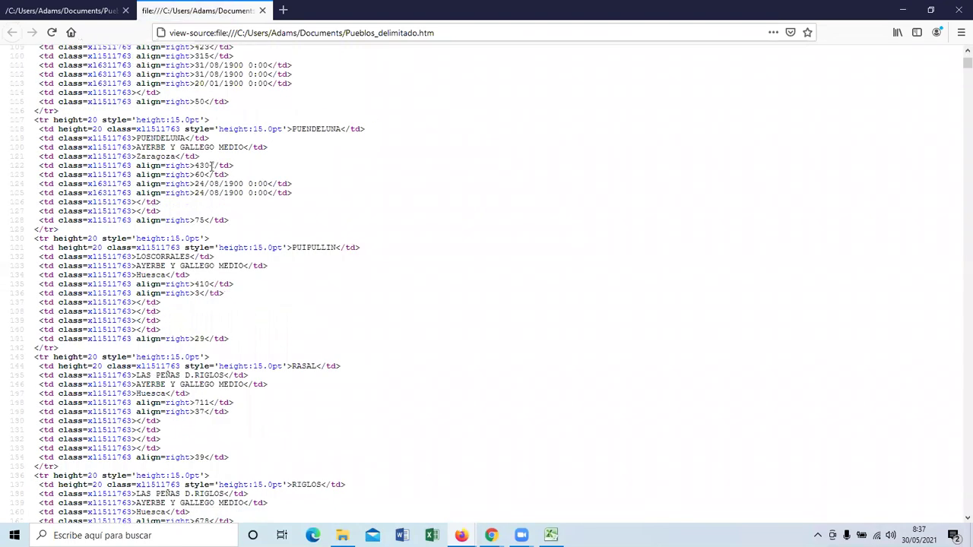
pyautogui.scroll(-15, 212, 163)
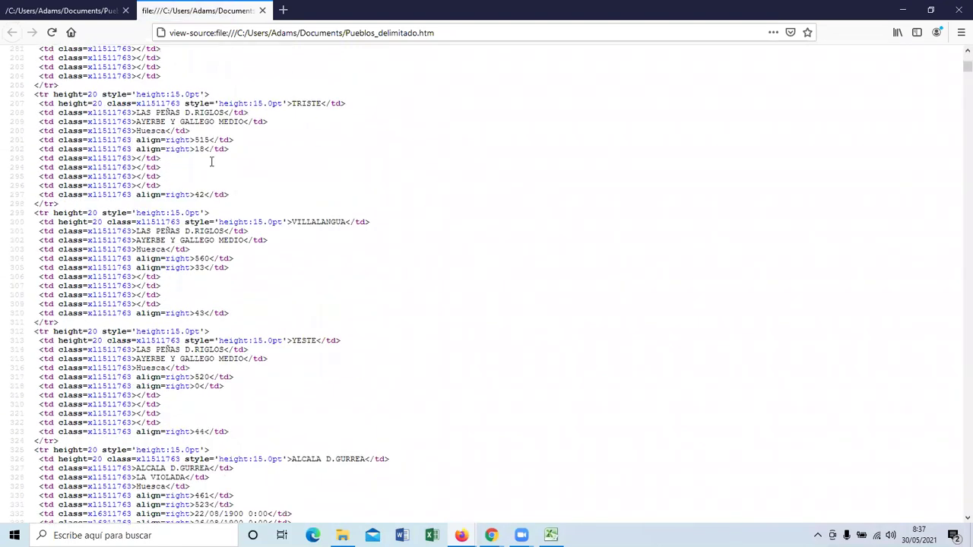
# Step: Return to the beginning of the source and examine the style definitions, the column header row, and the class attributes on the table cells
pyautogui.moveTo(957, 68)
pyautogui.mouseDown()
pyautogui.moveTo(956, 241)
pyautogui.moveTo(957, 61)
pyautogui.mouseUp()
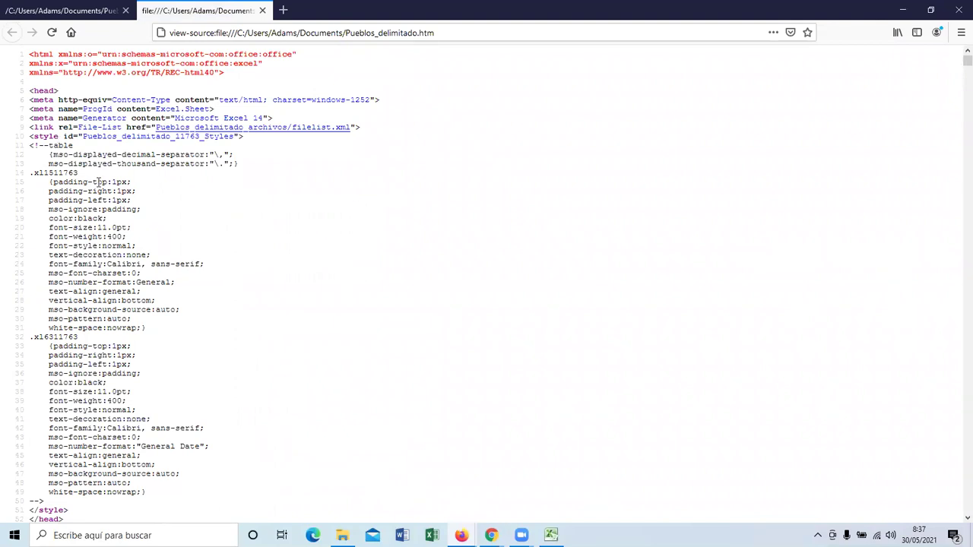
pyautogui.scroll(-2, 98, 182)
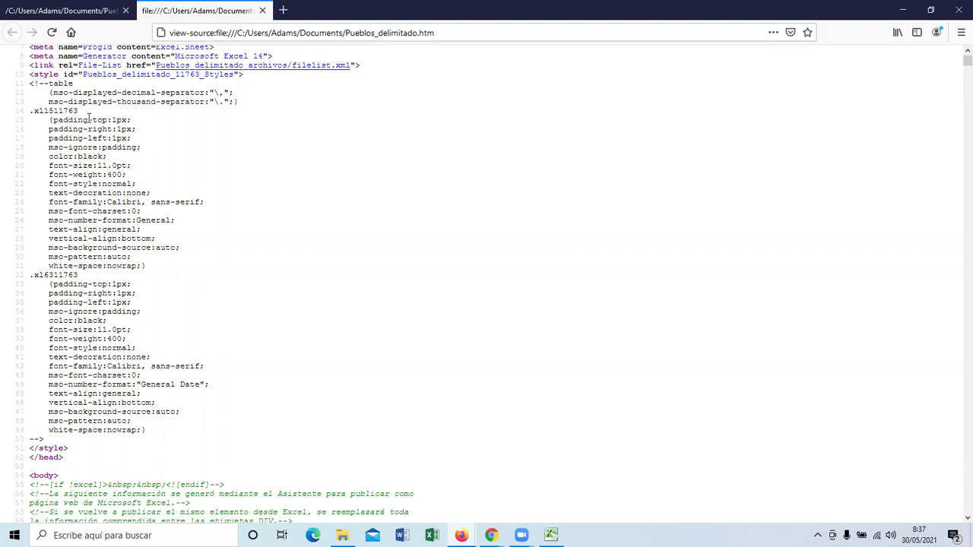
pyautogui.scroll(-15, 95, 120)
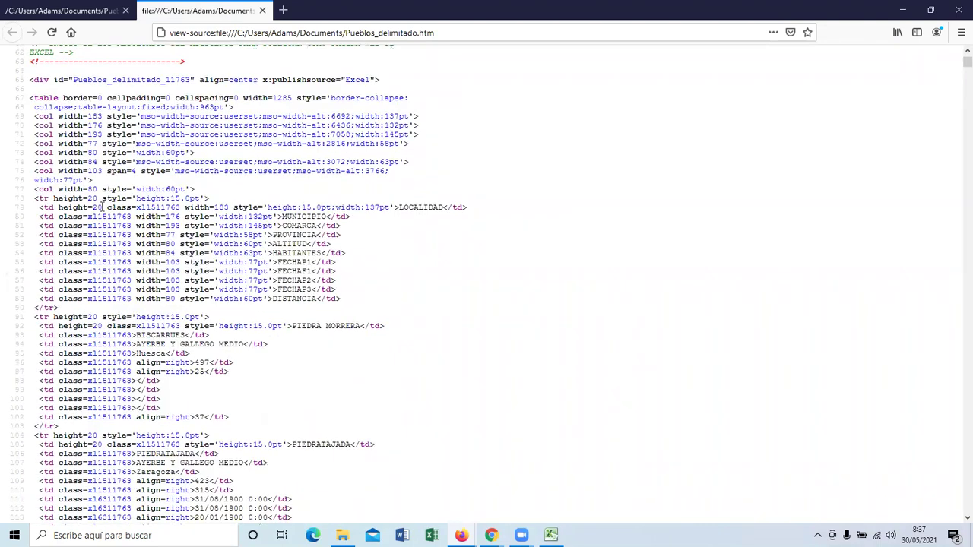
pyautogui.scroll(-20, 279, 245)
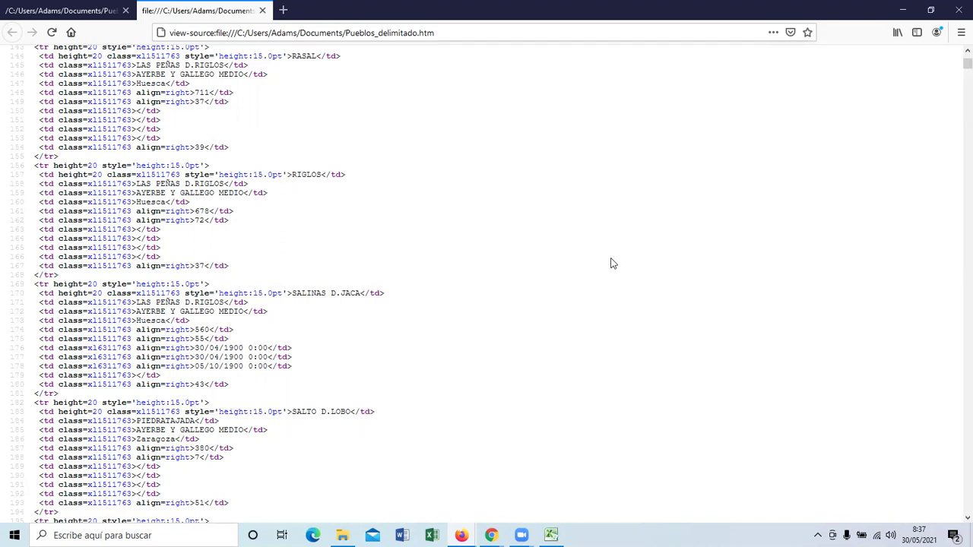
pyautogui.scroll(-18, 458, 239)
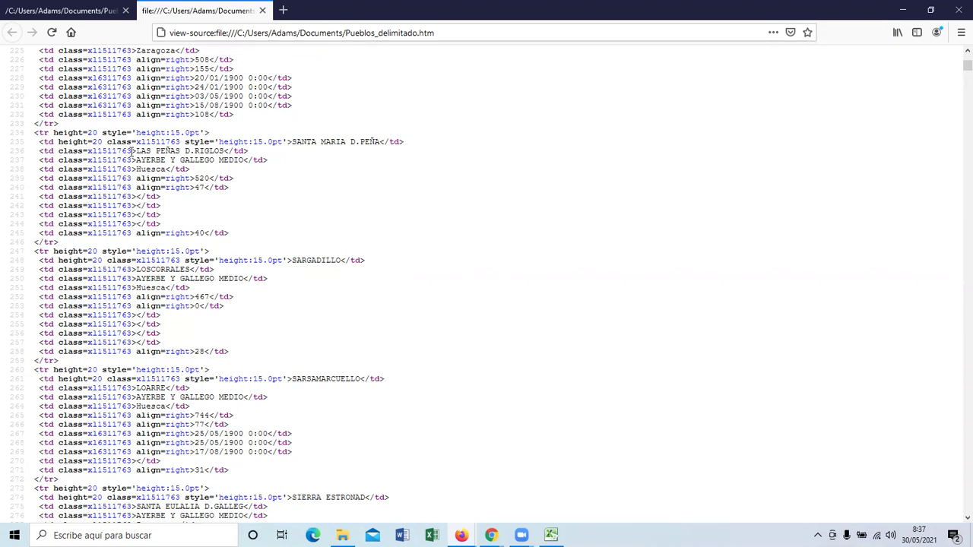
pyautogui.doubleClick(111, 159)
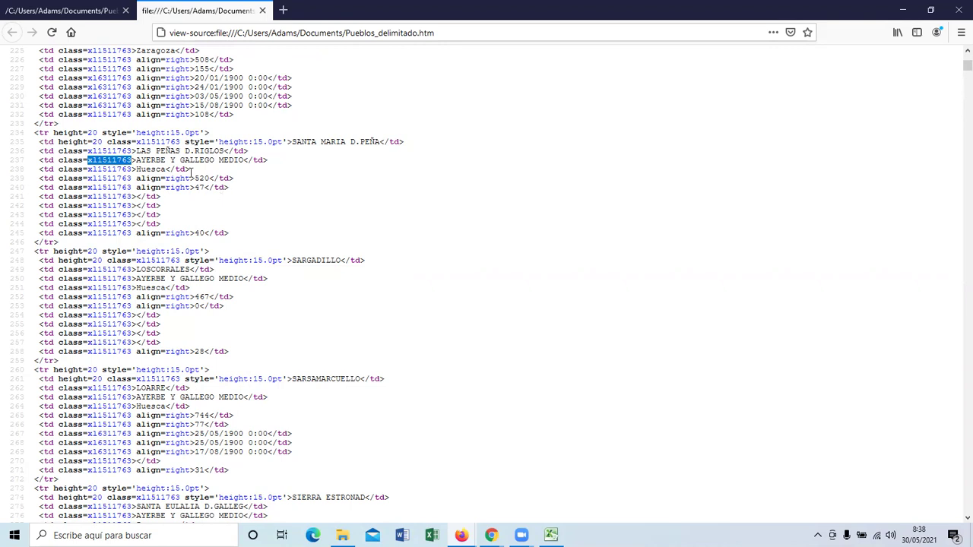
pyautogui.scroll(14, 230, 259)
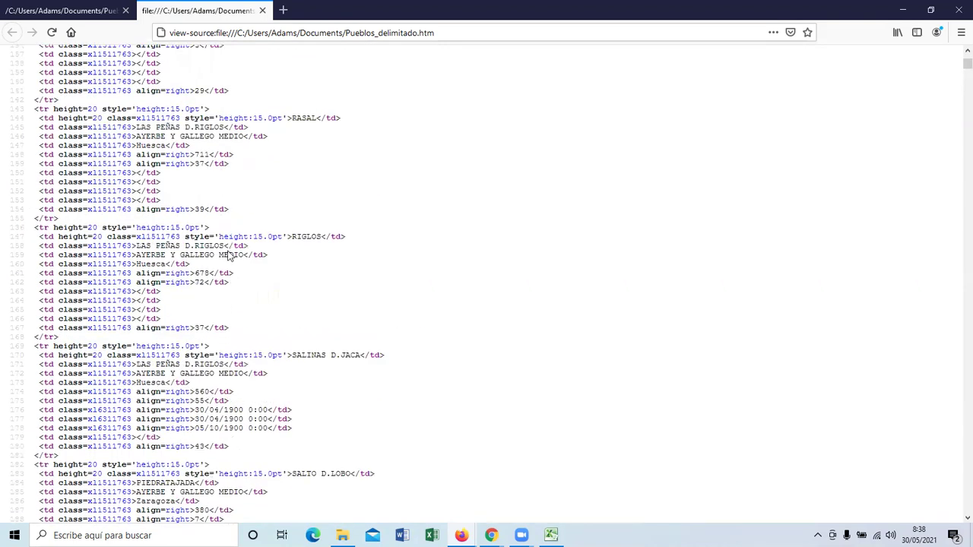
pyautogui.scroll(10, 230, 256)
# Step: Switch back to the Pueblos_delimitado.xlsx workbook in Excel and select cell F5
pyautogui.hotkey('alt', 'Tab')
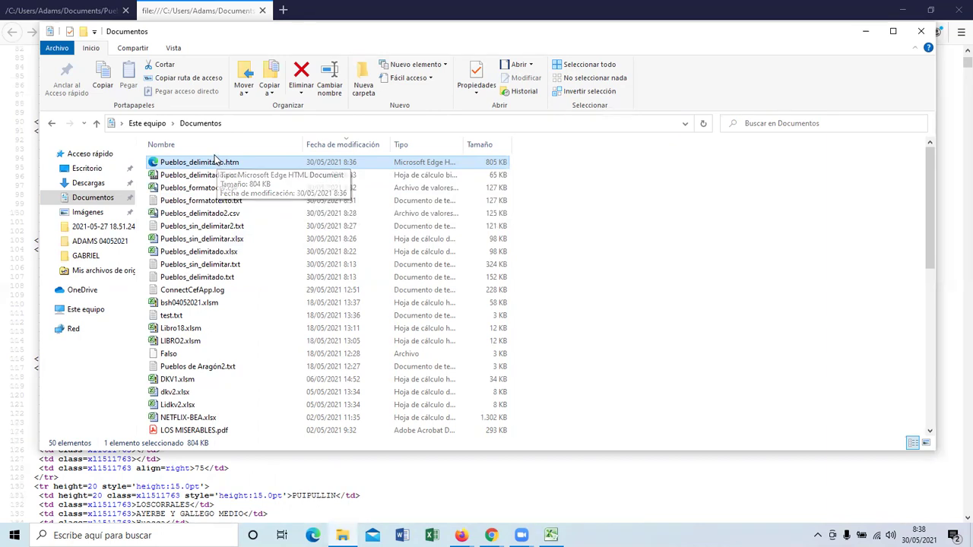
pyautogui.click(223, 8)
pyautogui.hotkey('alt', 'Tab')
pyautogui.press('Tab')
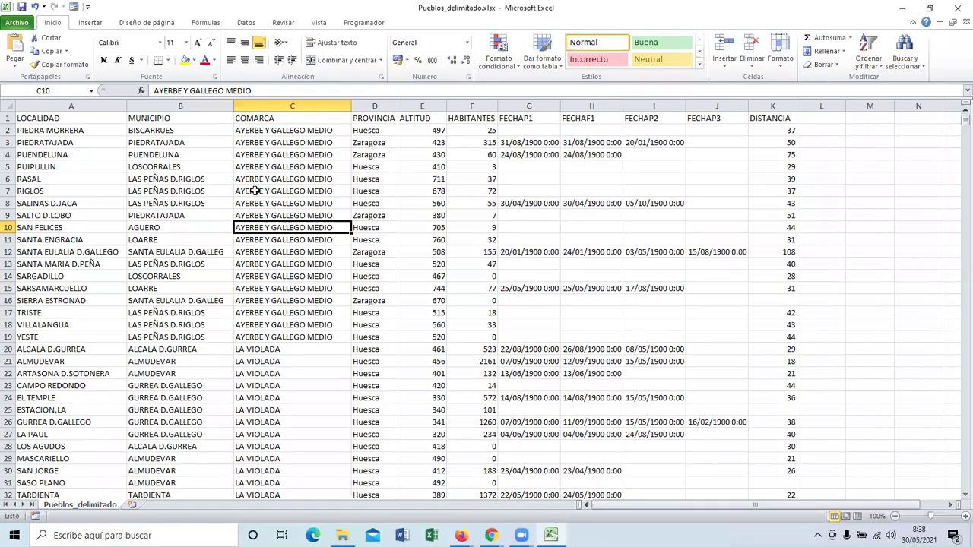
pyautogui.click(466, 167)
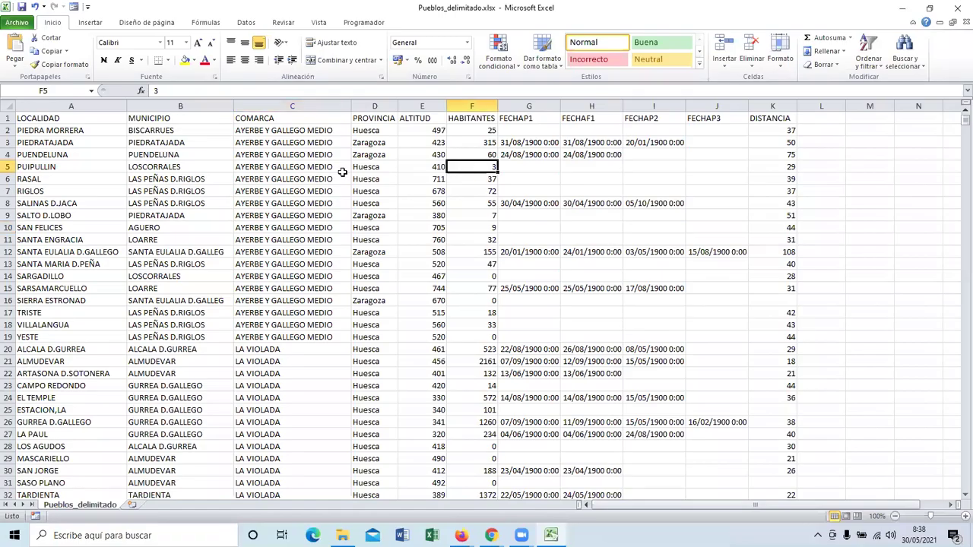